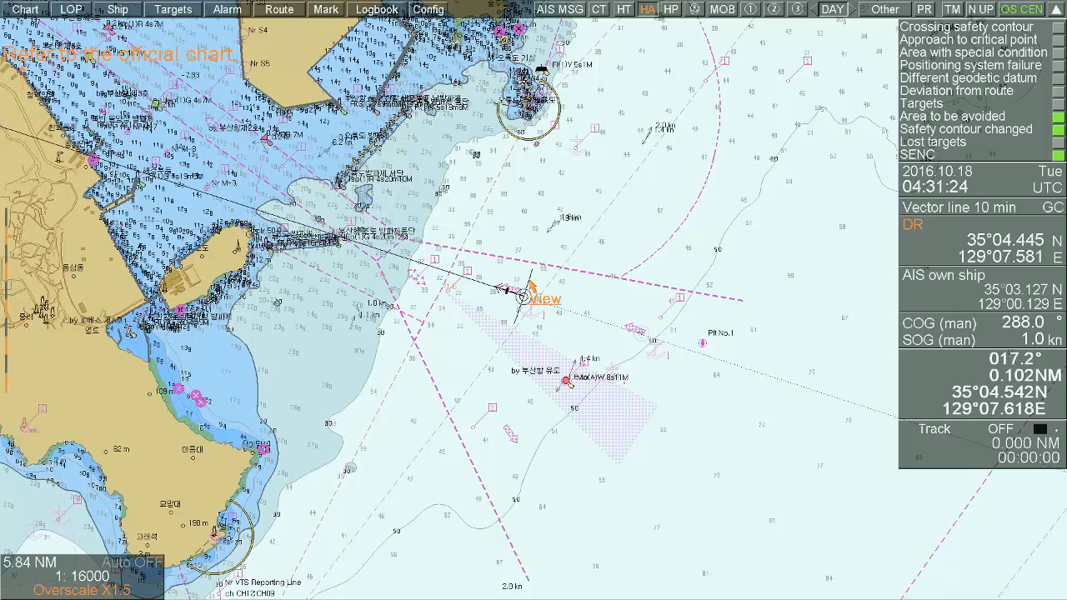
Graphically plot a new six-waypoint route looping west, south and east around the shaded area from beside own ship, and run the route check.
left_click(297, 8)
mouse_move(312, 65)
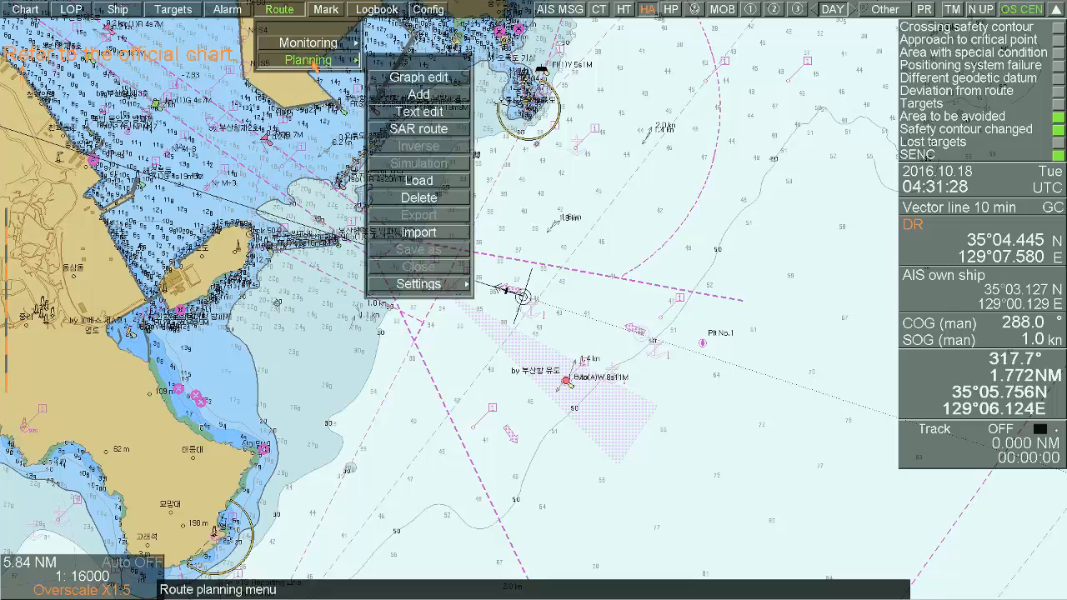
mouse_move(479, 287)
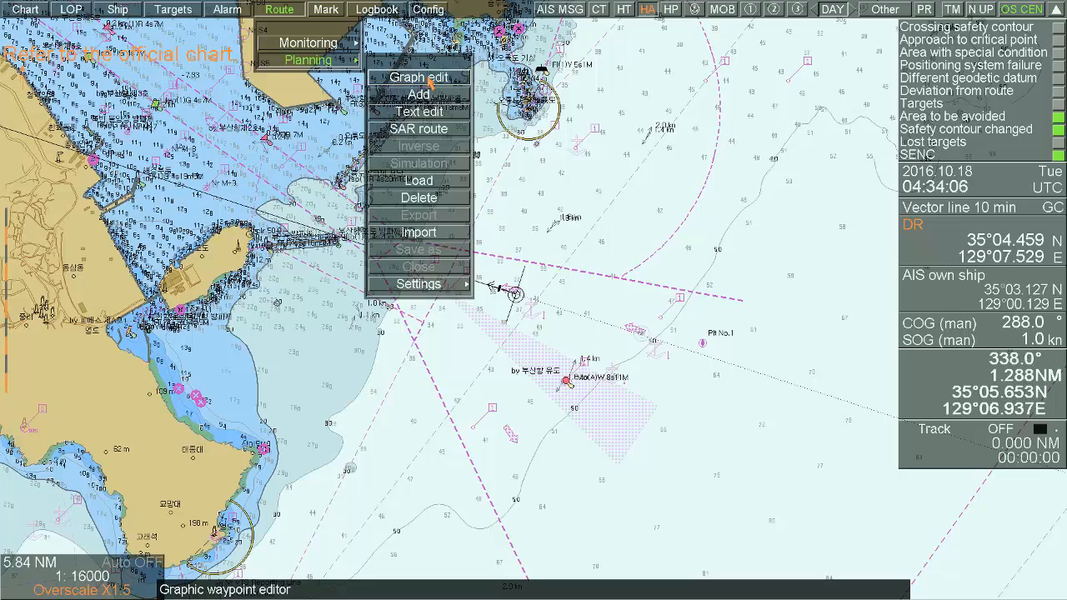
left_click(429, 78)
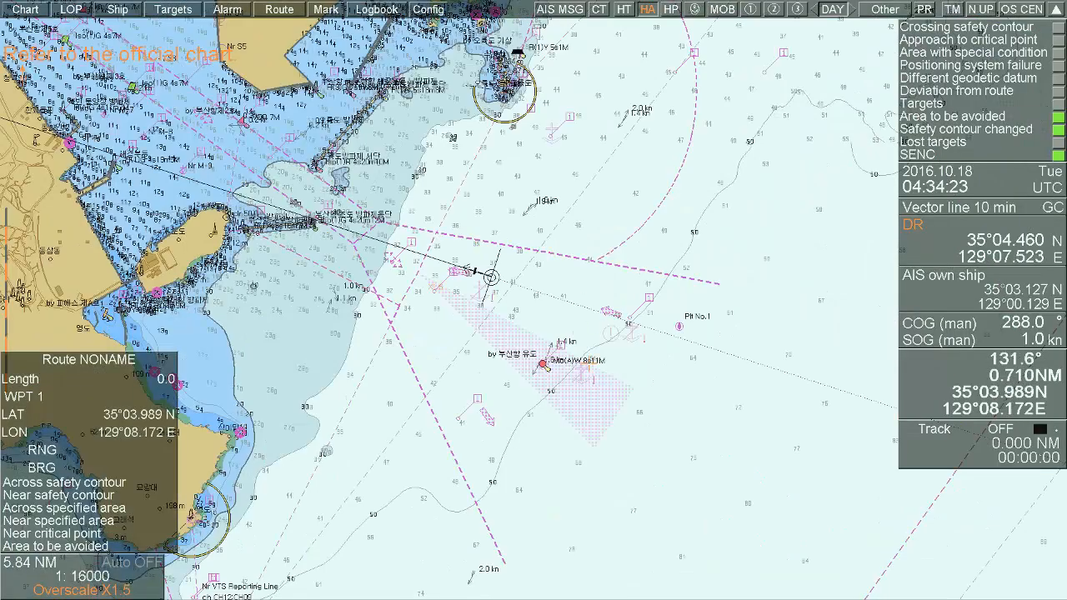
left_click(512, 297)
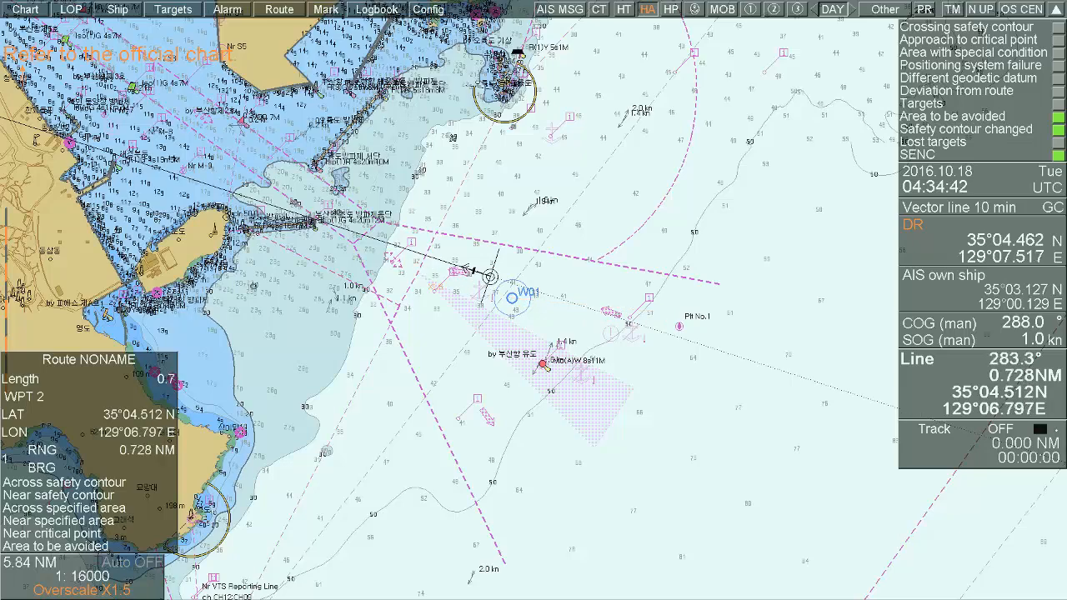
left_click(319, 300)
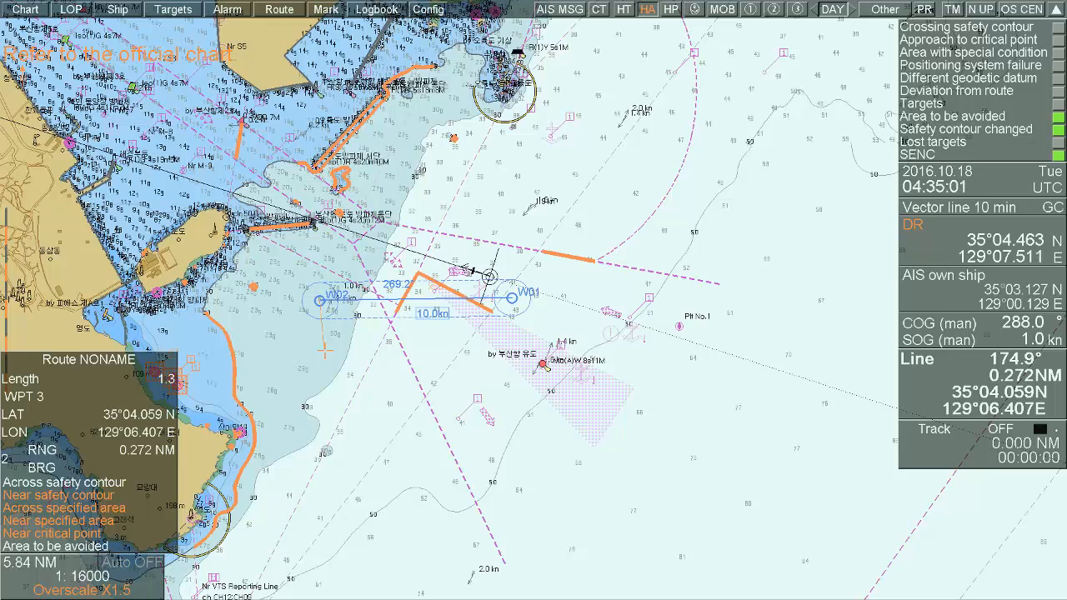
left_click(331, 430)
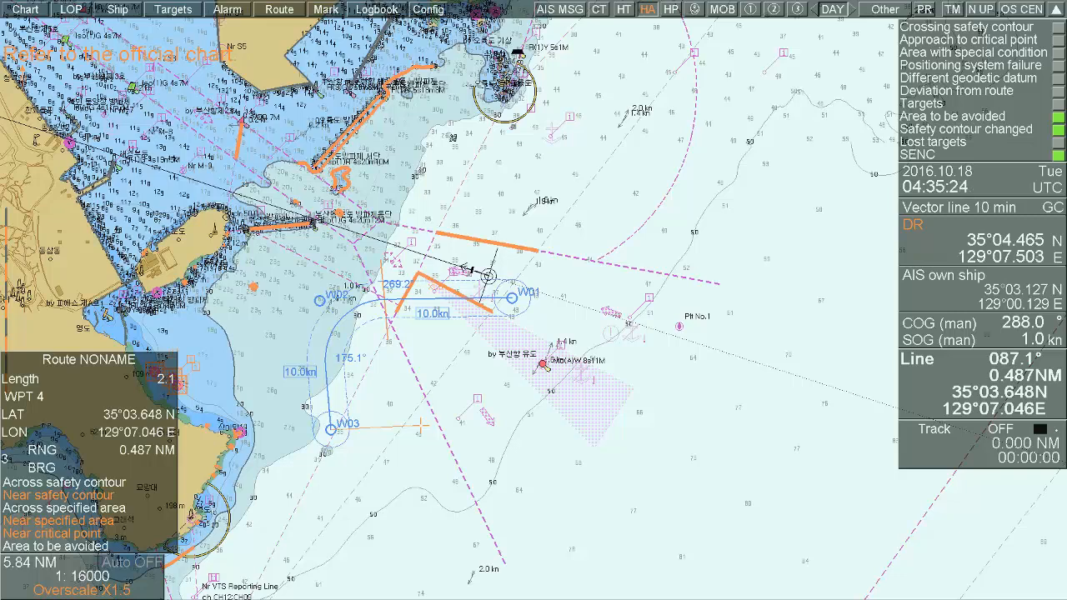
left_click(475, 497)
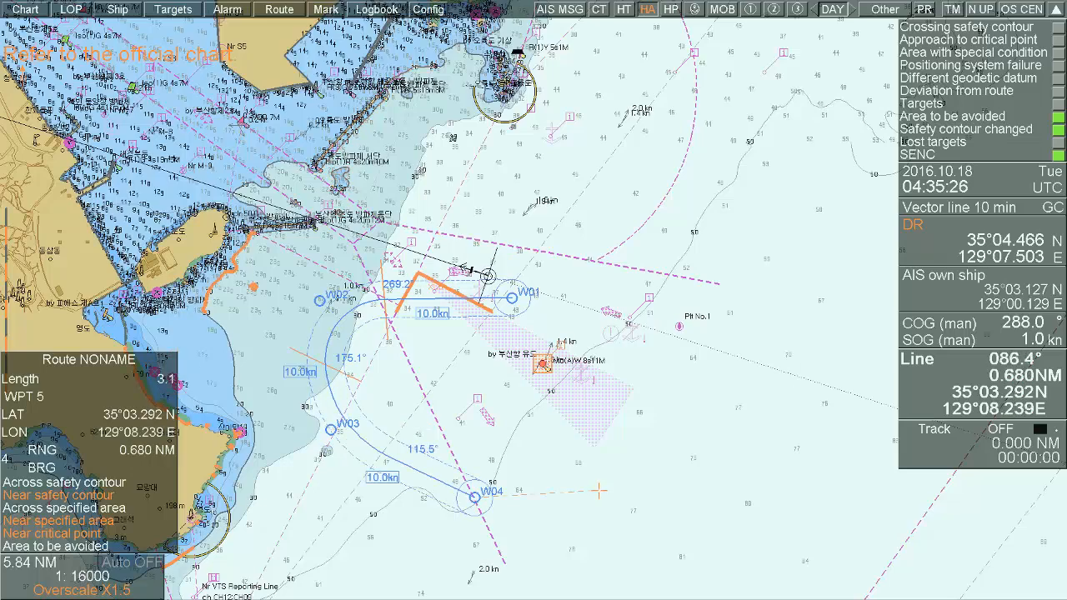
left_click(599, 488)
left_click(678, 403)
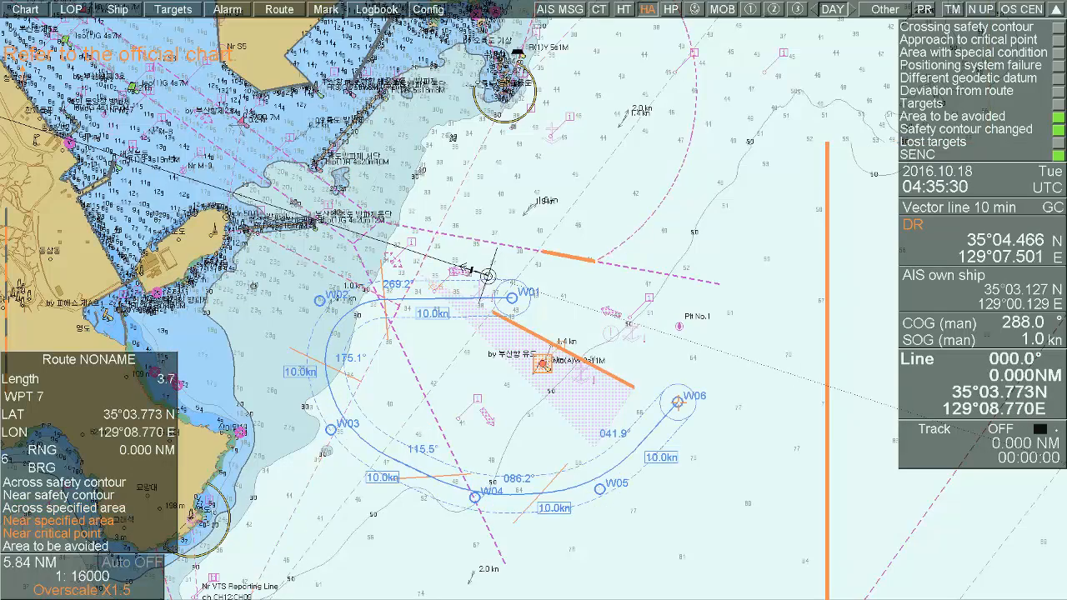
right_click(678, 403)
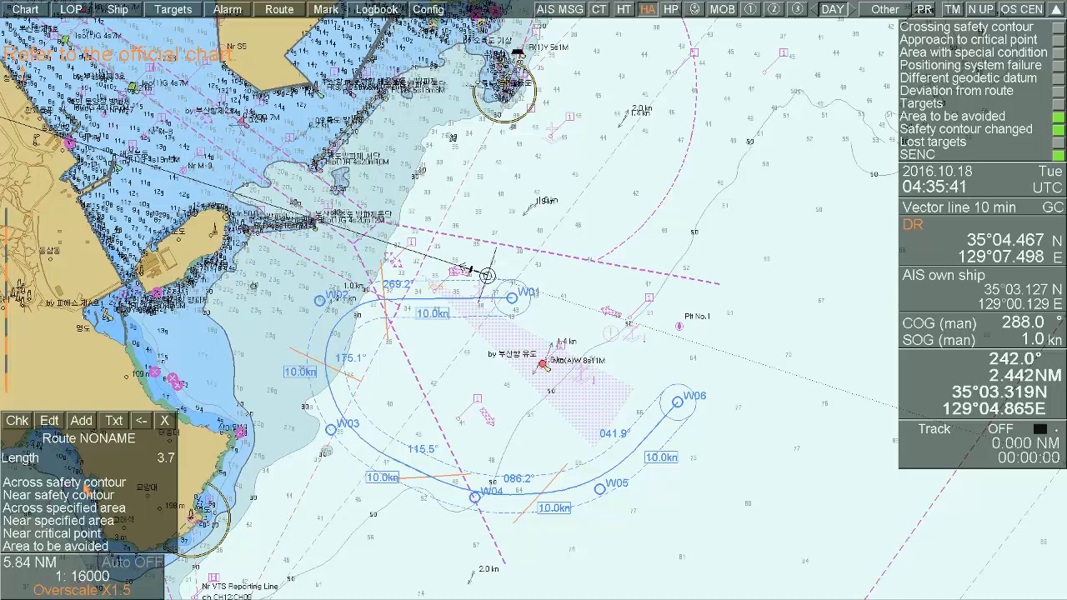
left_click(15, 427)
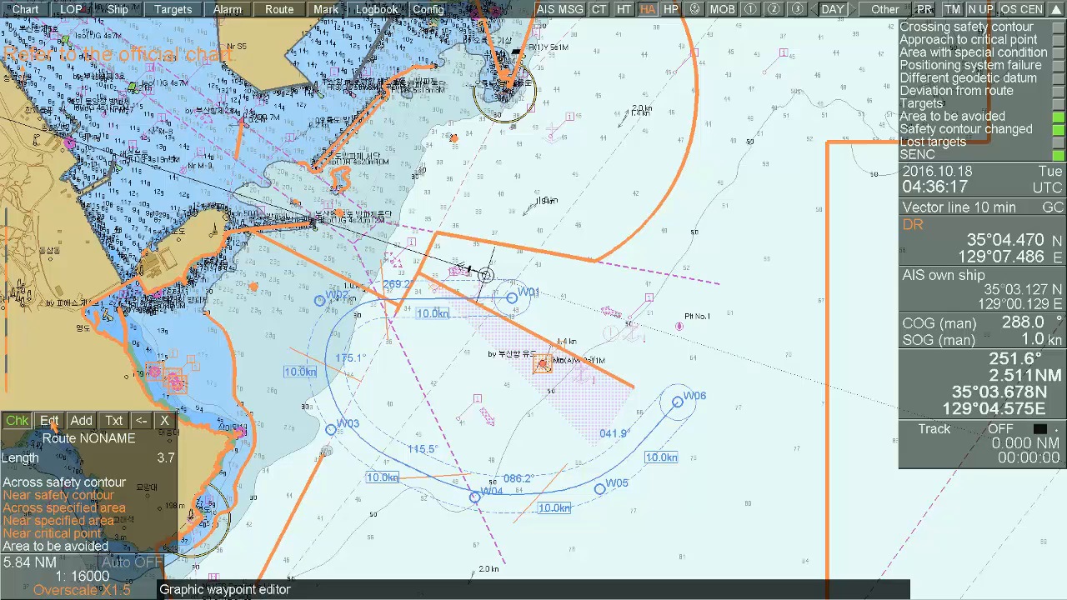
Insert a waypoint on the route's last leg inside the shaded area and move the final waypoint northeast to about 35°04.342 N, 129°09.581 E.
left_click(49, 421)
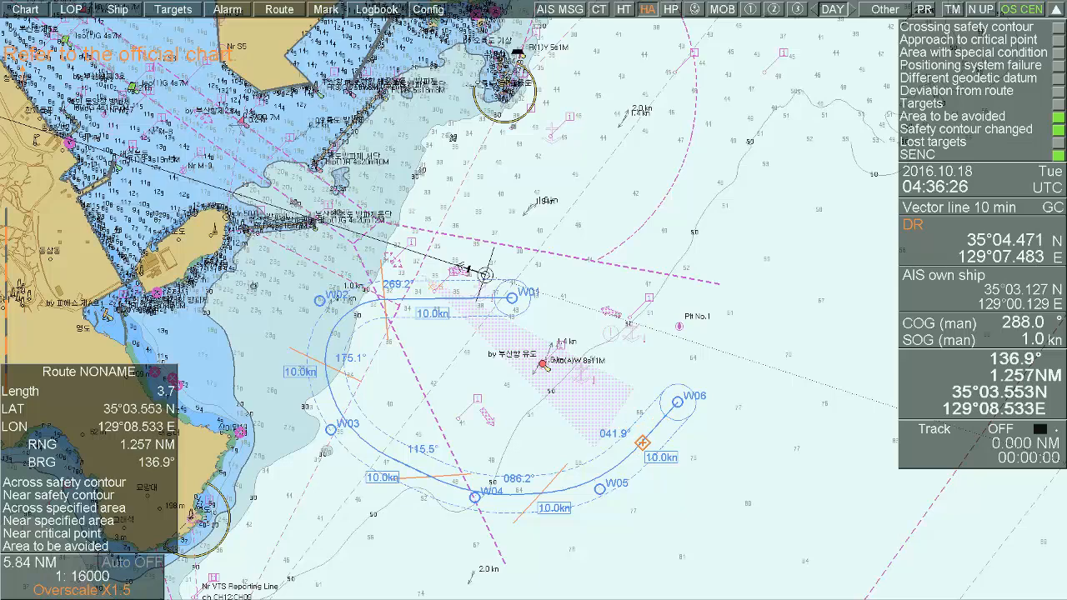
left_click(642, 442)
left_click(581, 400)
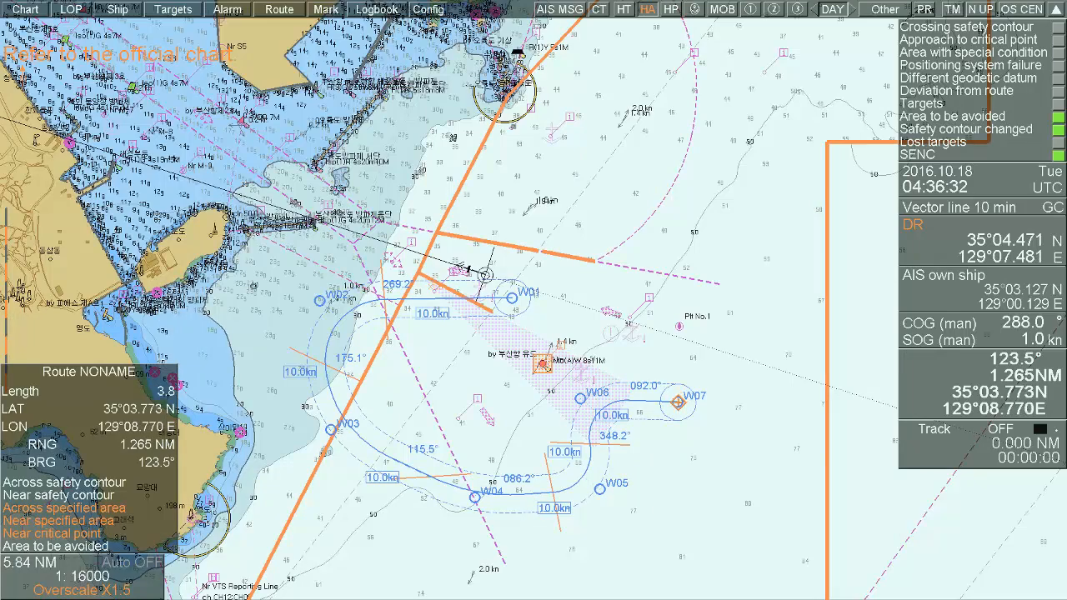
left_click(678, 401)
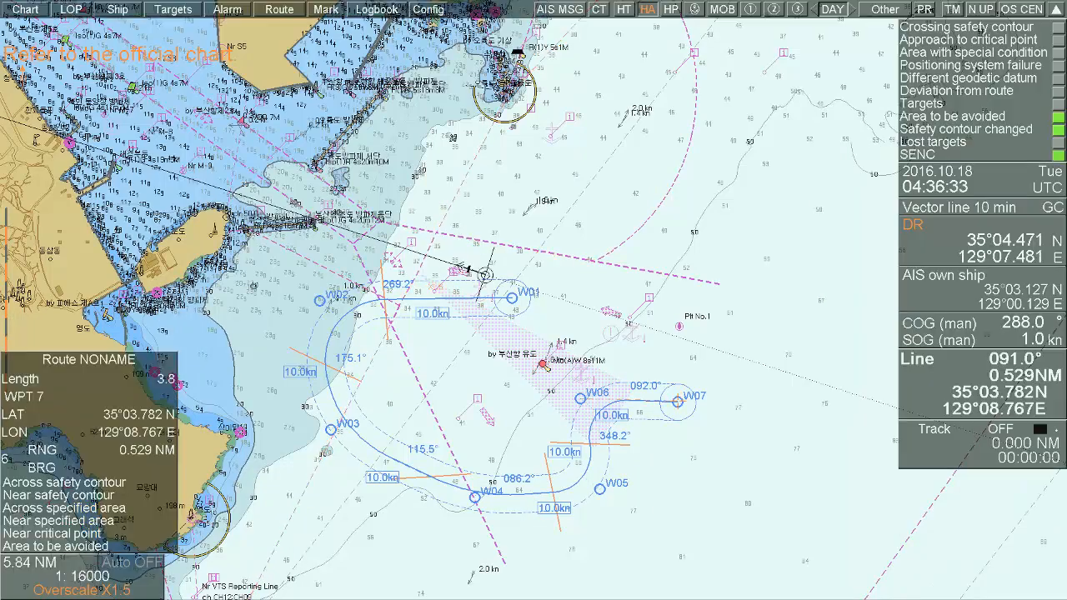
left_click(799, 297)
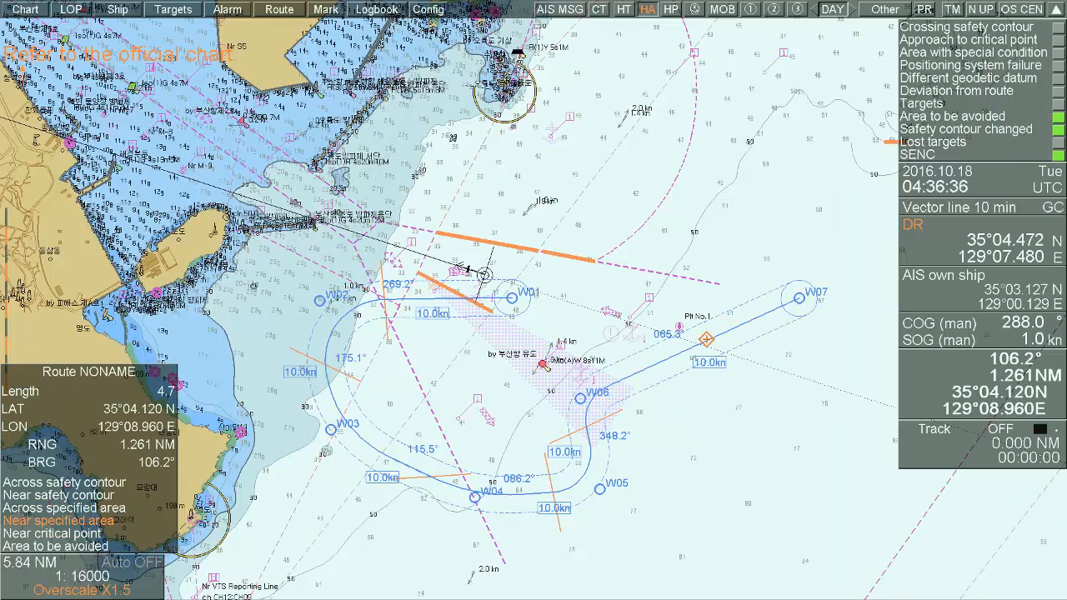
Insert a waypoint southeast of the last leg at about 35°03.584 N, 129°09.350 E, and delete waypoints W06 and W05.
left_click(707, 339)
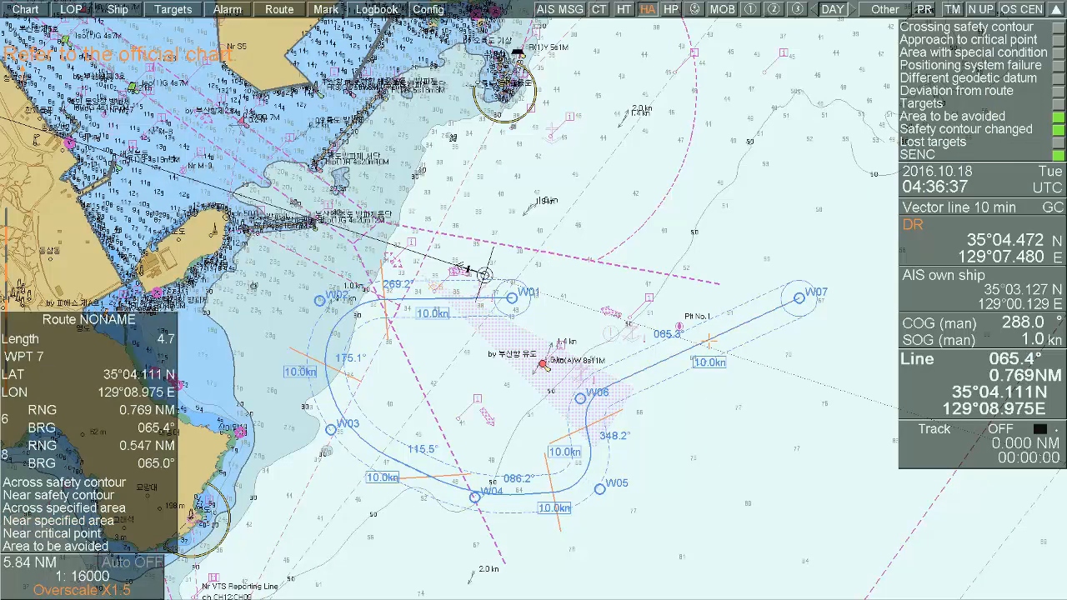
left_click(764, 436)
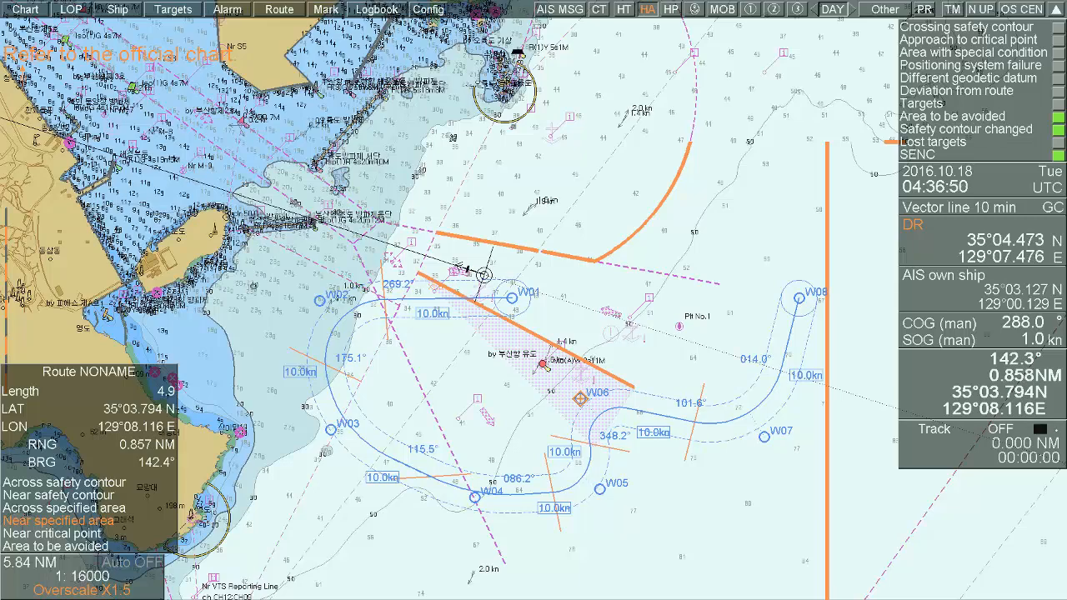
left_click(581, 399)
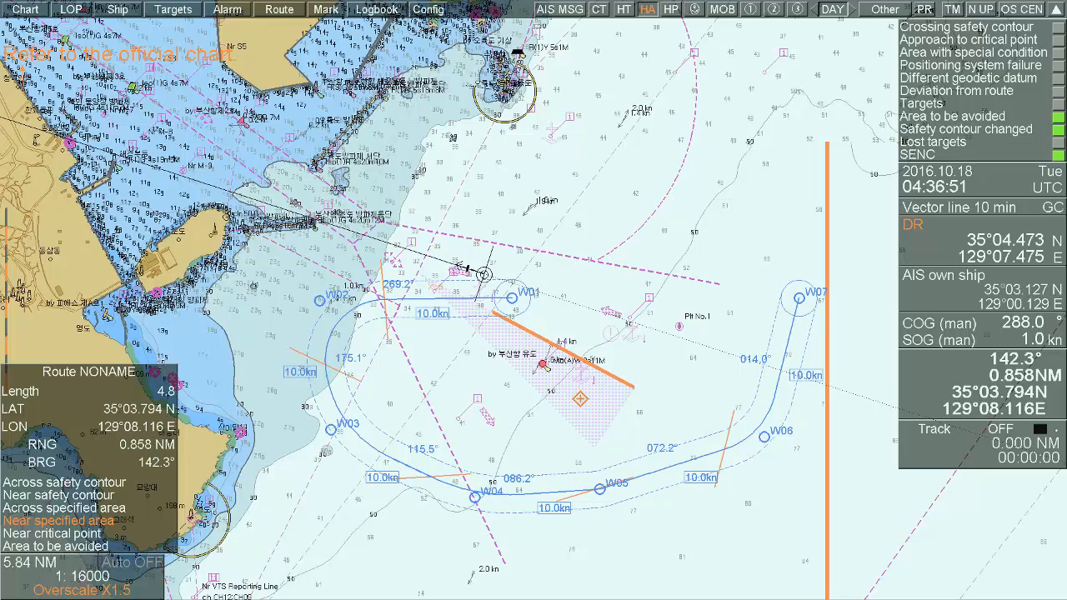
left_click(599, 490)
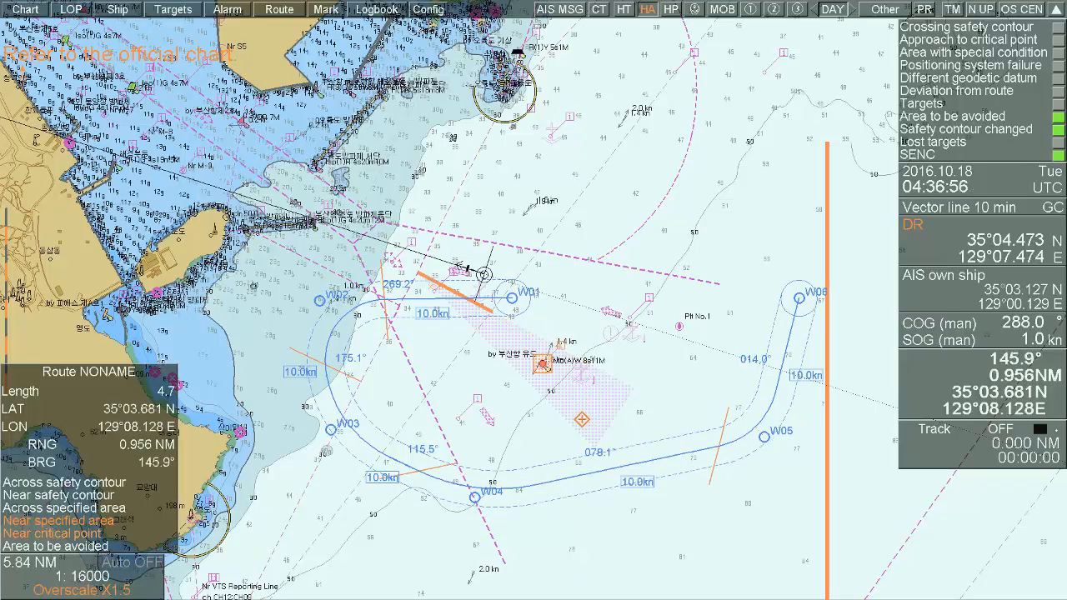
right_click(581, 419)
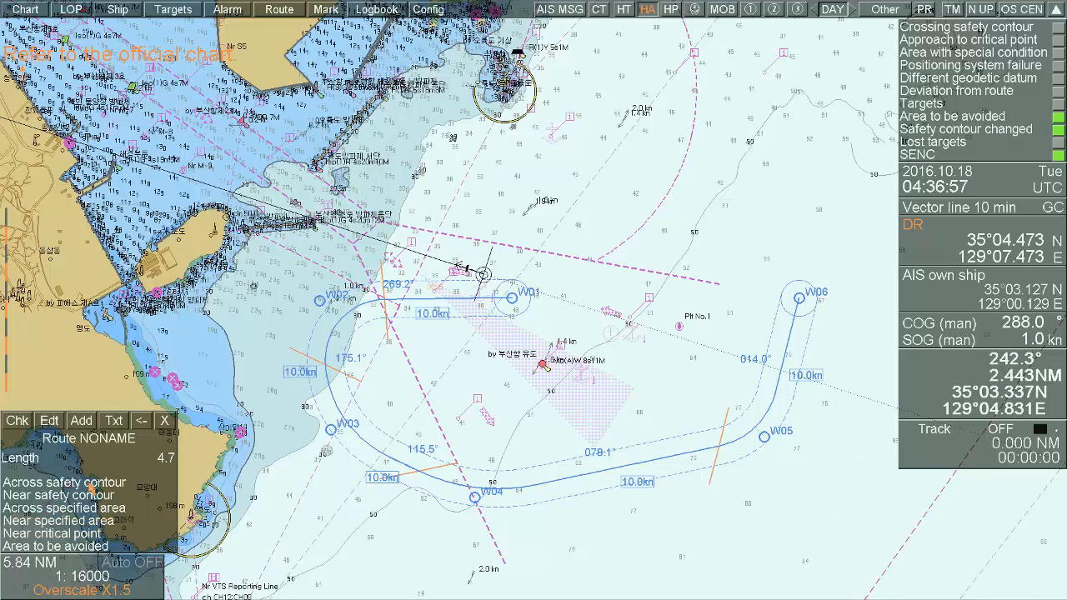
Extend the route with four more waypoints, W07 to W10, curving north and west and back to the buoy in the shaded area.
left_click(81, 422)
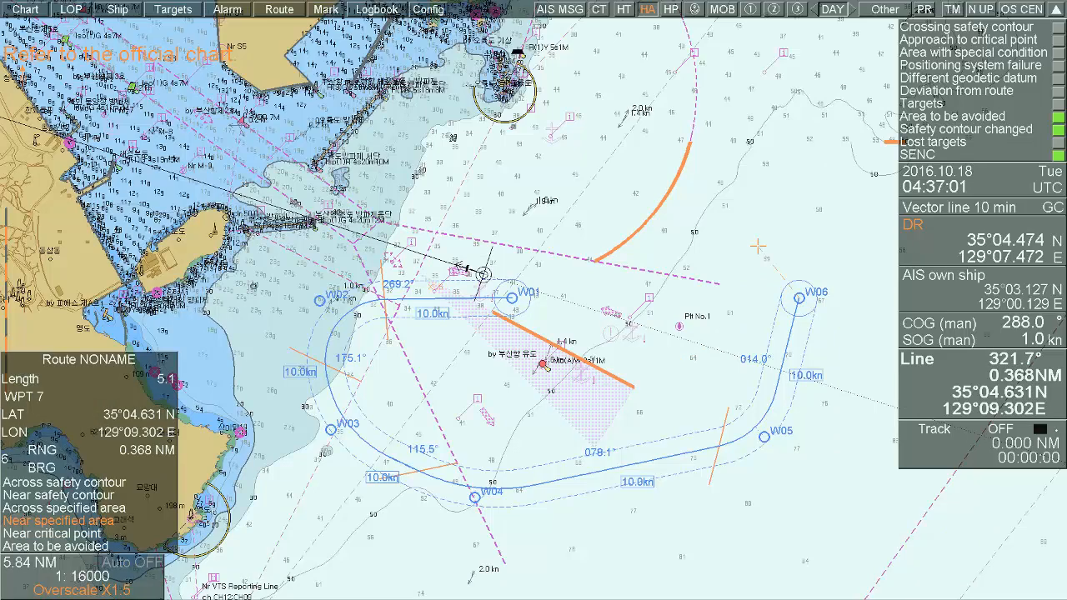
left_click(770, 213)
left_click(673, 193)
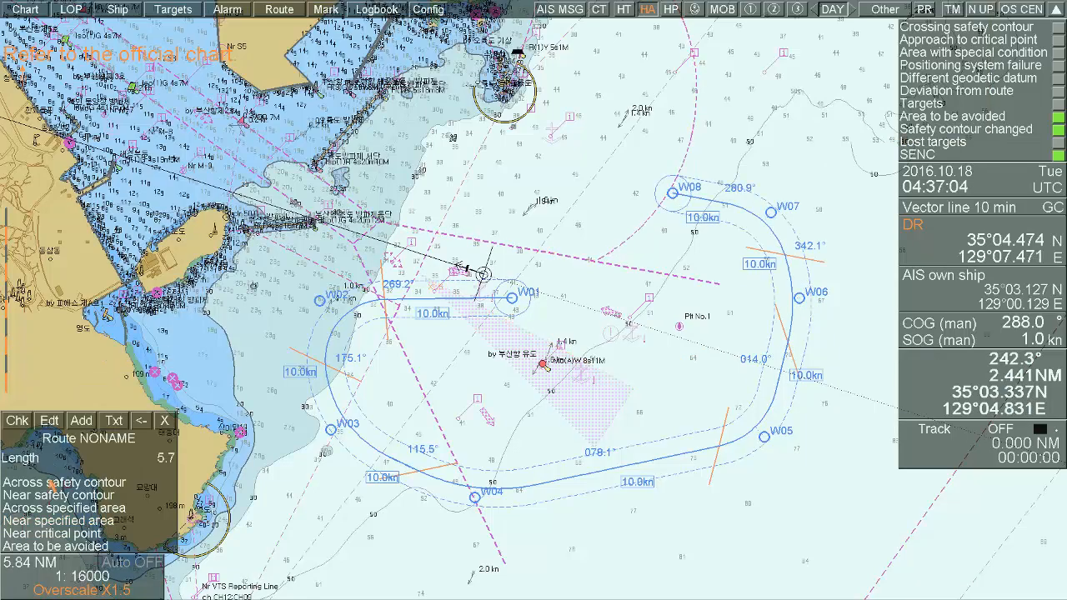
right_click(6, 473)
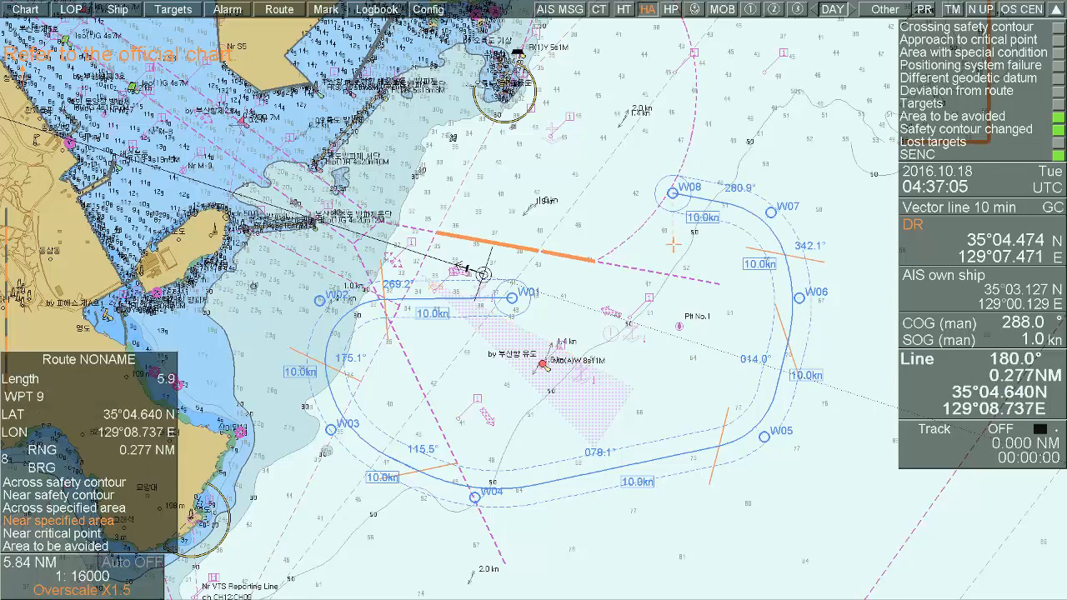
left_click(634, 321)
left_click(553, 360)
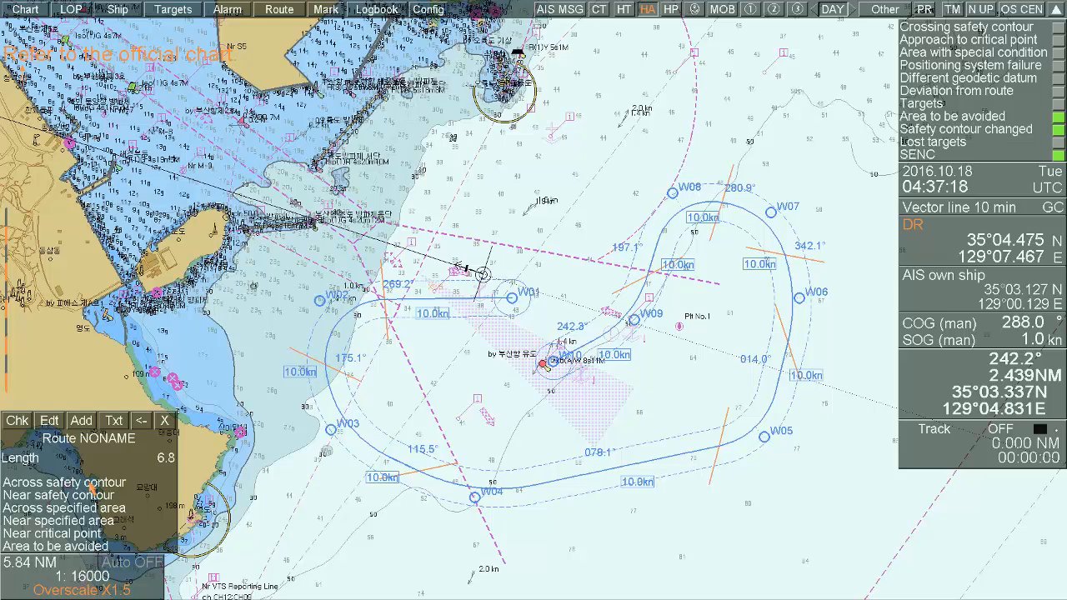
Open the route in the waypoint table and name the first waypoint TEST.
left_click(114, 421)
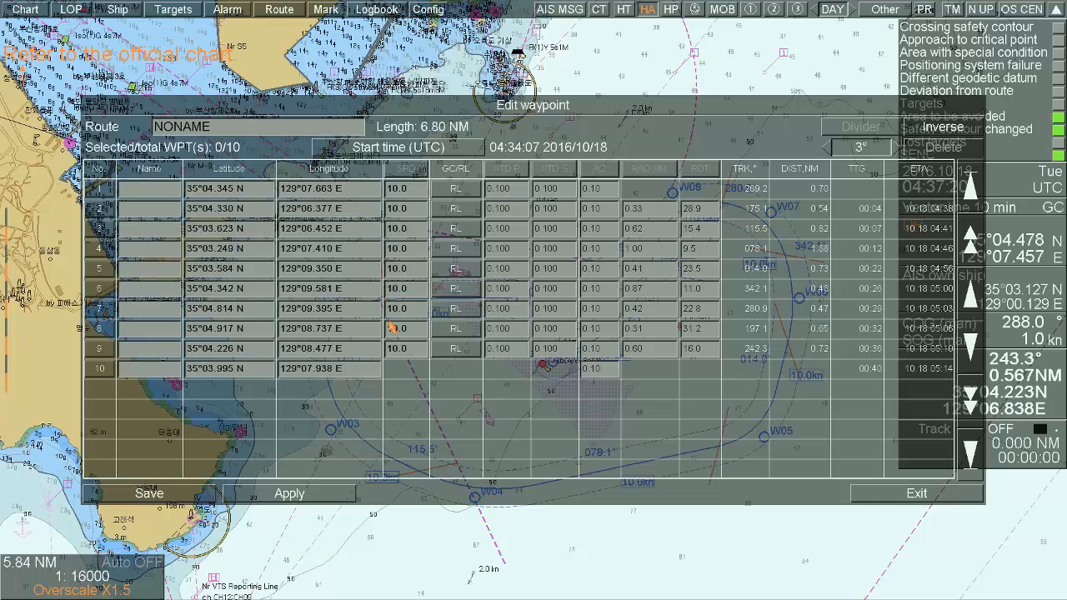
left_click(156, 191)
type("TEST")
key("Return")
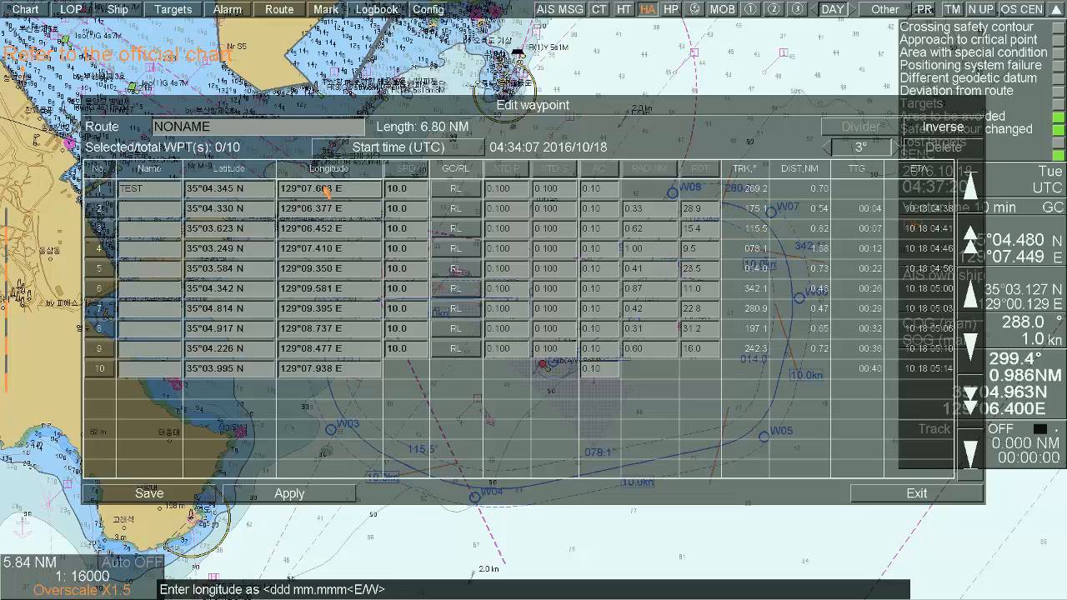
key("Return")
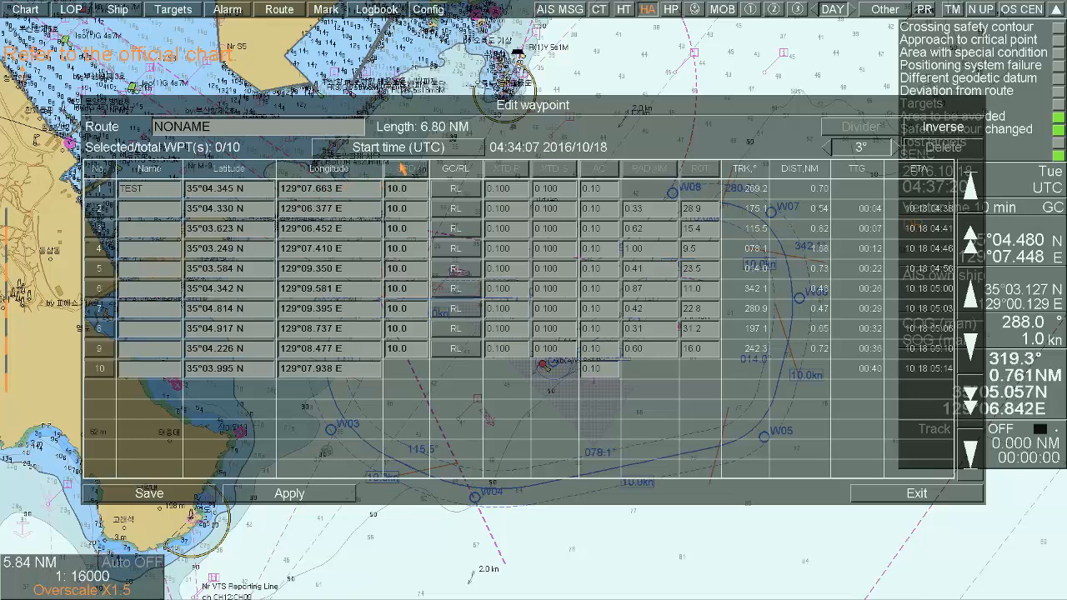
Toggle the leg type of waypoints 1 and 2 to great circle and back to rhumb line, and view waypoint 4's add and delete options.
left_click(399, 292)
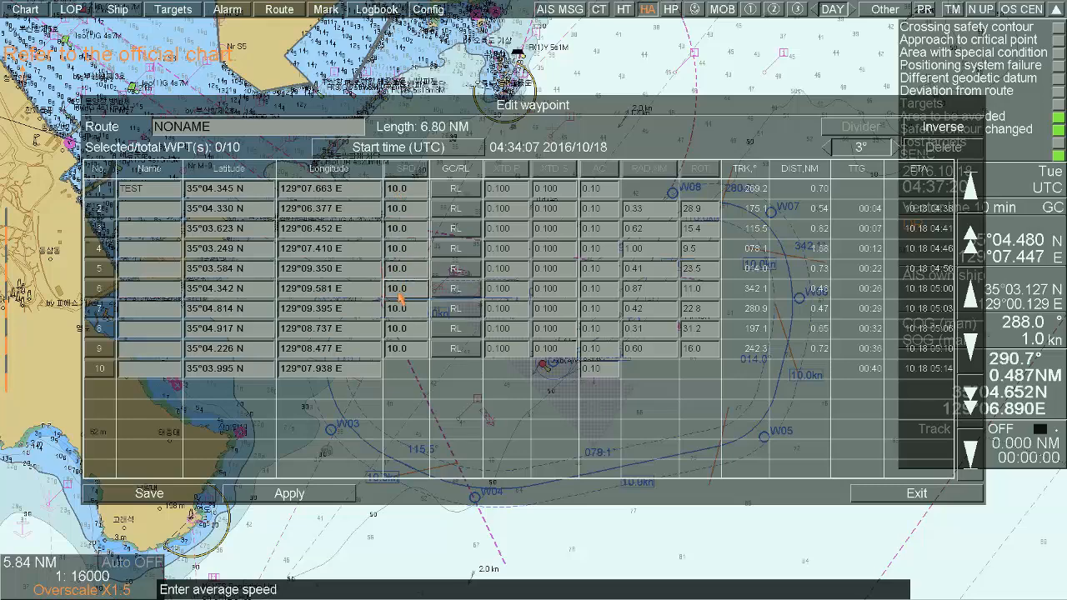
left_click(452, 191)
left_click(455, 208)
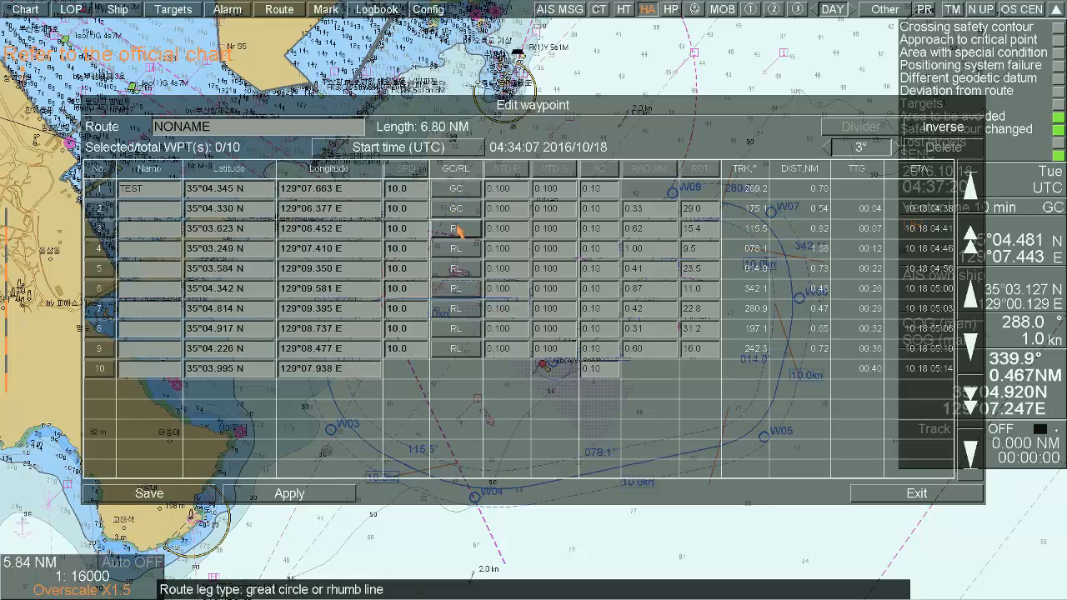
left_click(456, 208)
left_click(456, 189)
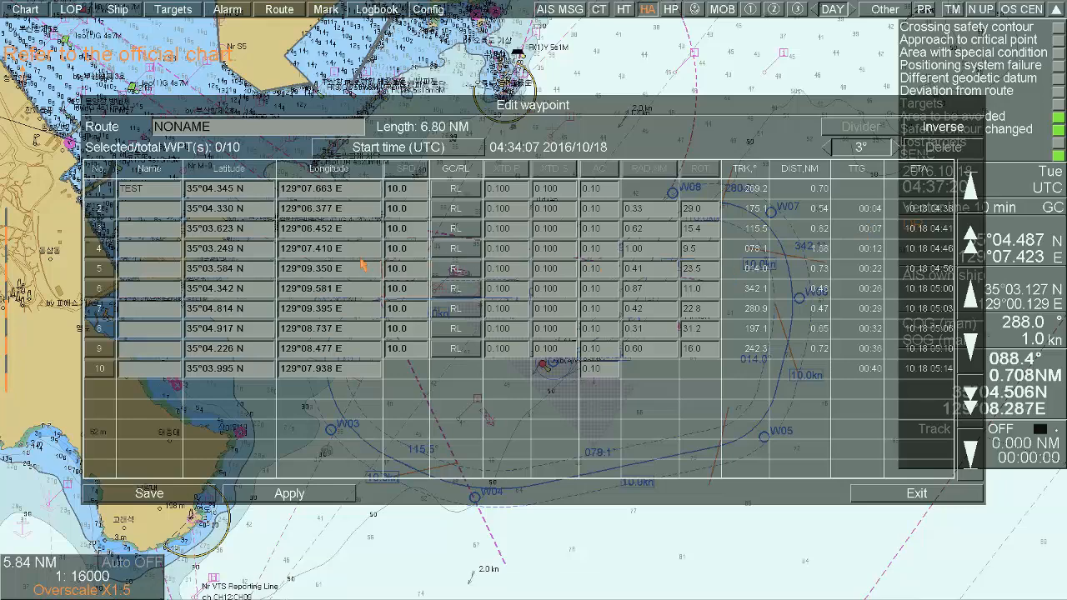
right_click(171, 249)
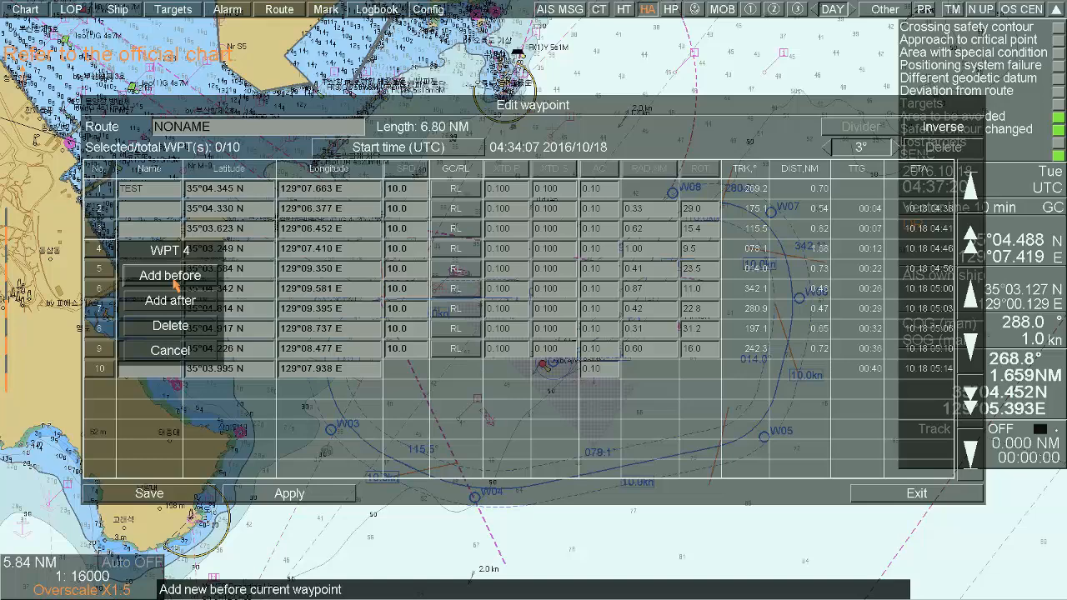
left_click(179, 354)
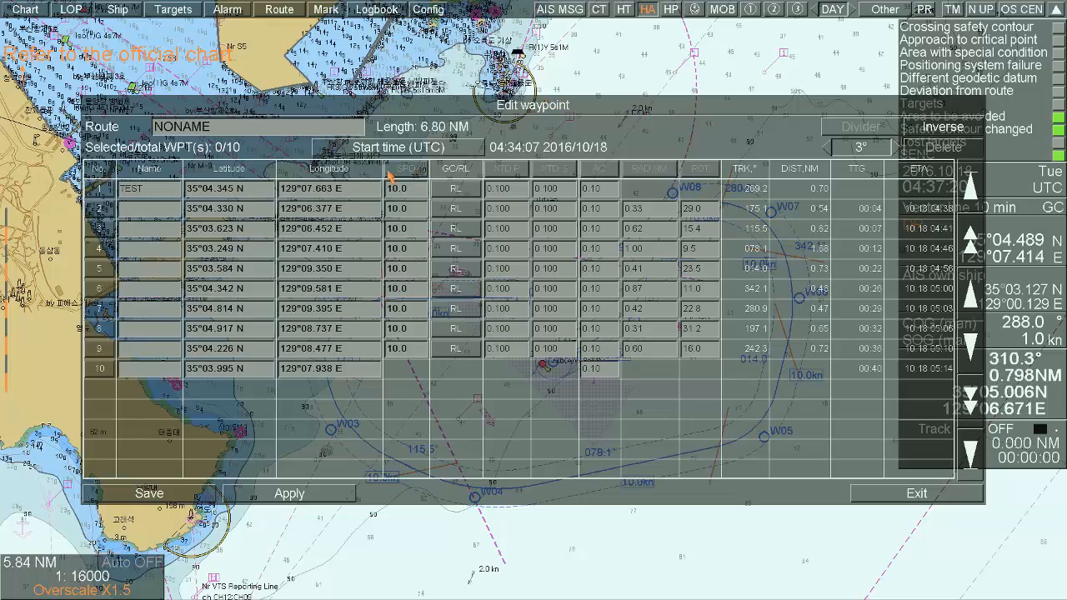
Select waypoints 1, 3, 5 and 6 and set the port cross-track limit for them to 0.5 NM.
left_click(104, 191)
left_click(104, 229)
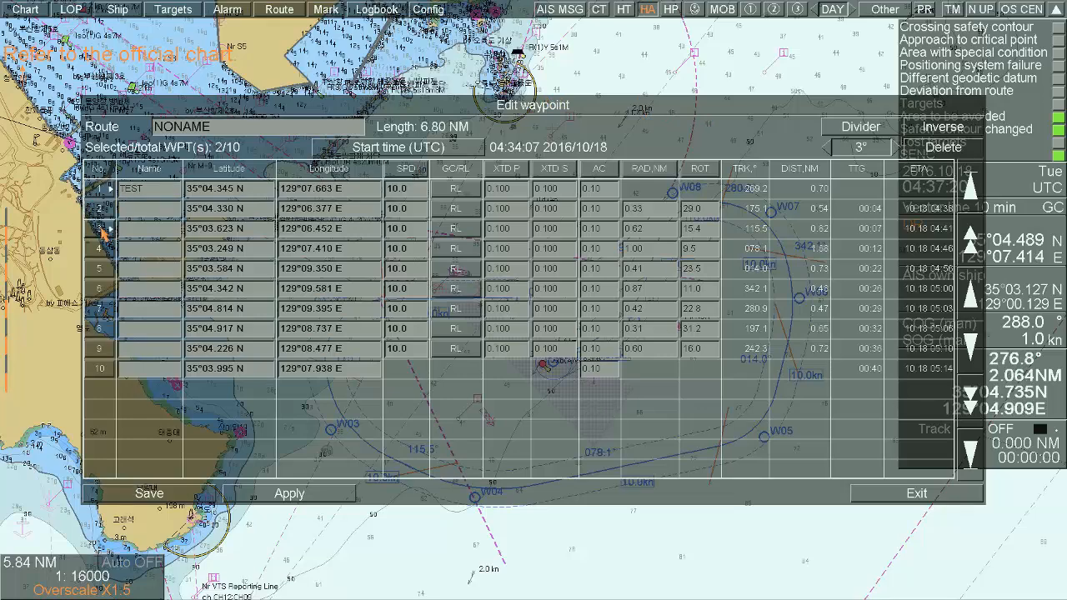
left_click(104, 266)
left_click(124, 295)
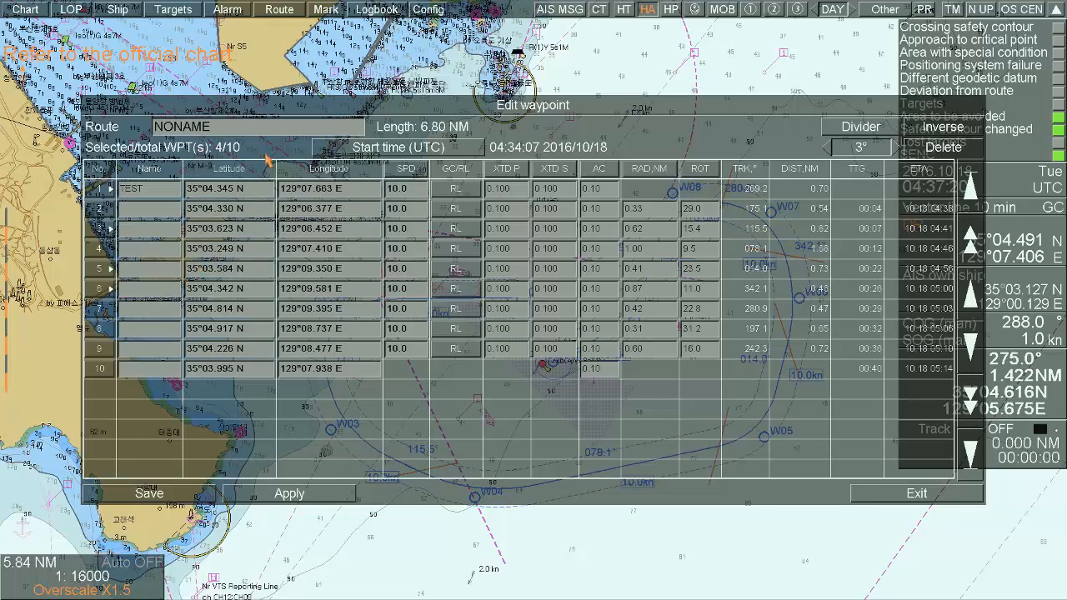
left_click(507, 168)
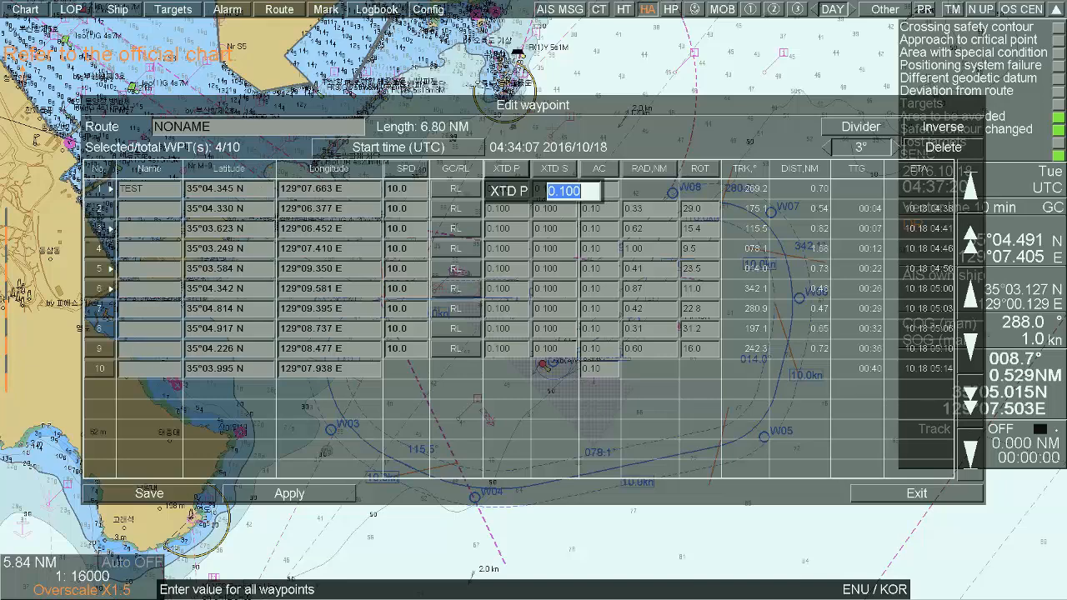
type(".")
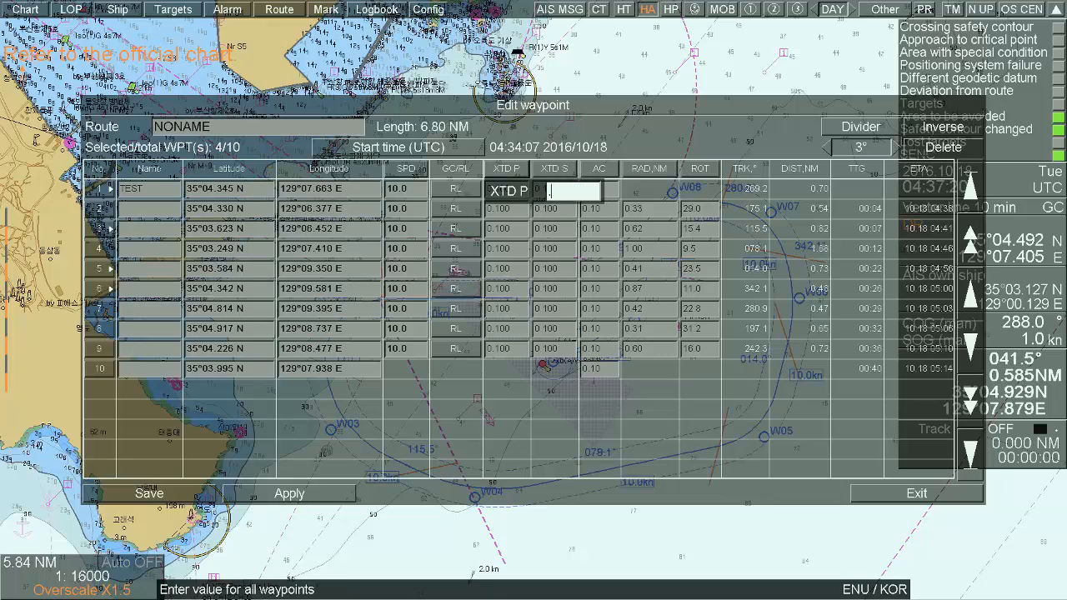
type("5")
key("Return")
left_click(528, 291)
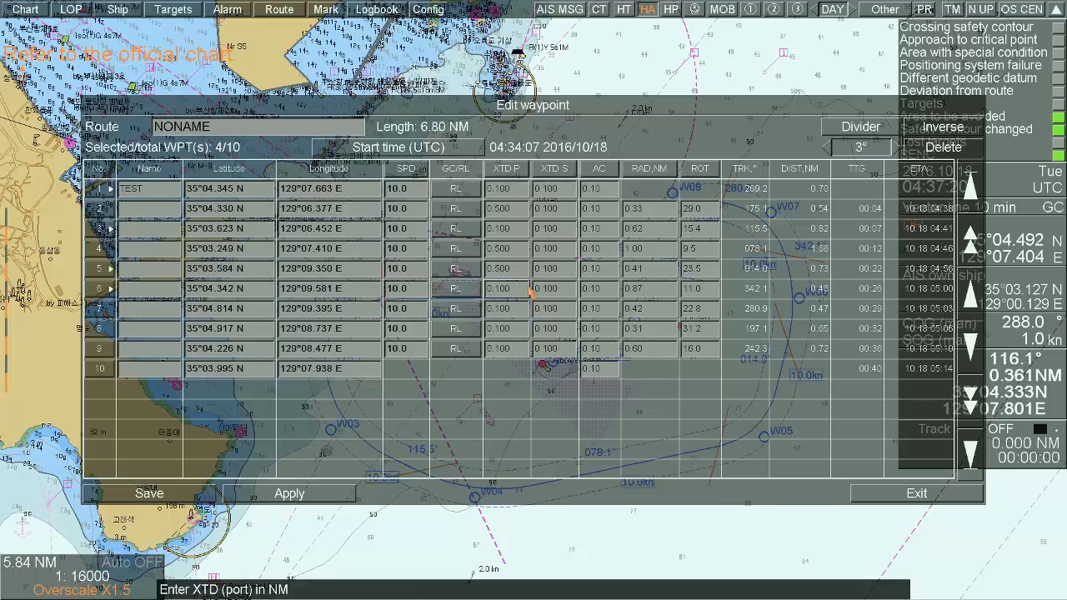
left_click(516, 192)
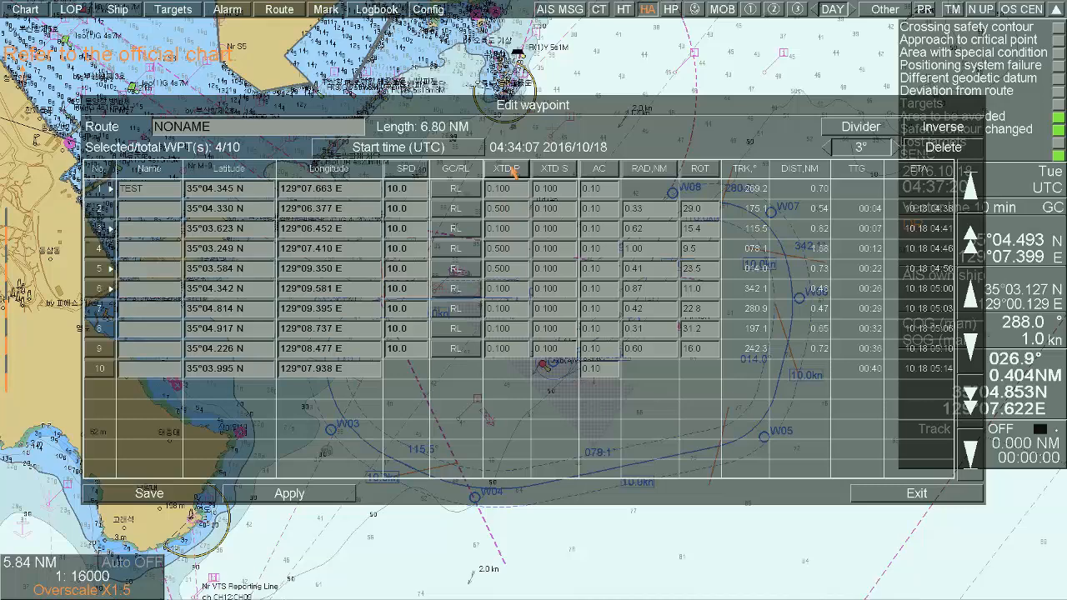
Clear the waypoint selection and exit the waypoint table without applying the edits.
left_click(100, 169)
left_click(100, 171)
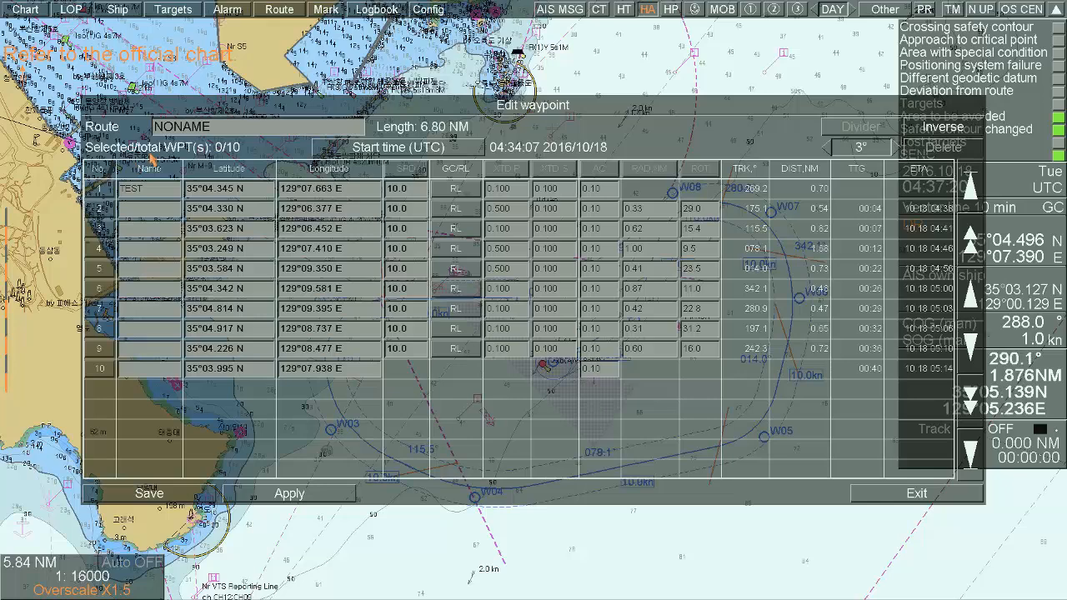
left_click(334, 230)
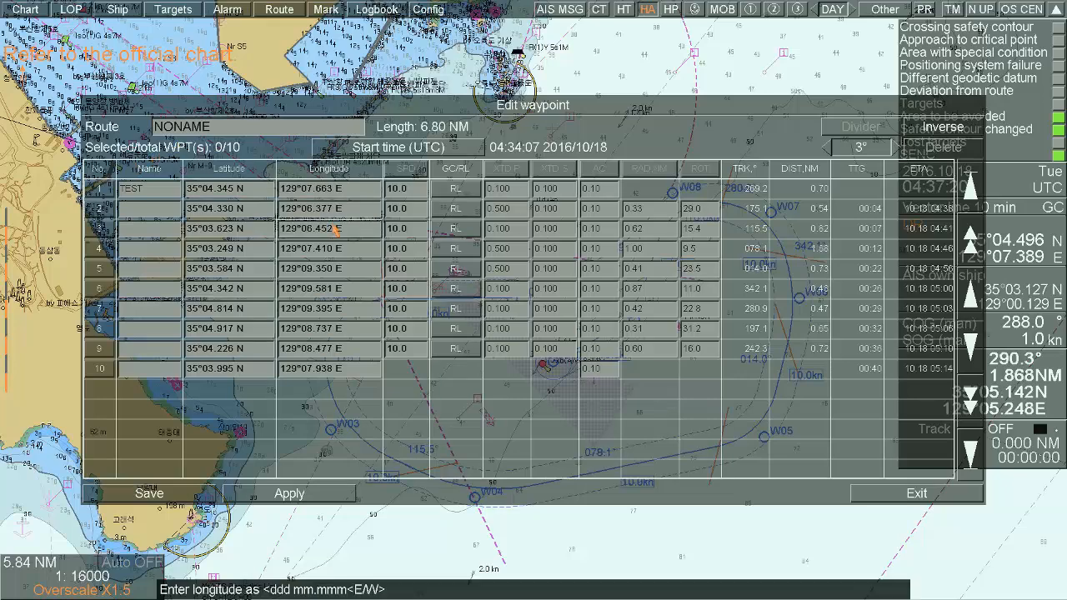
left_click(918, 493)
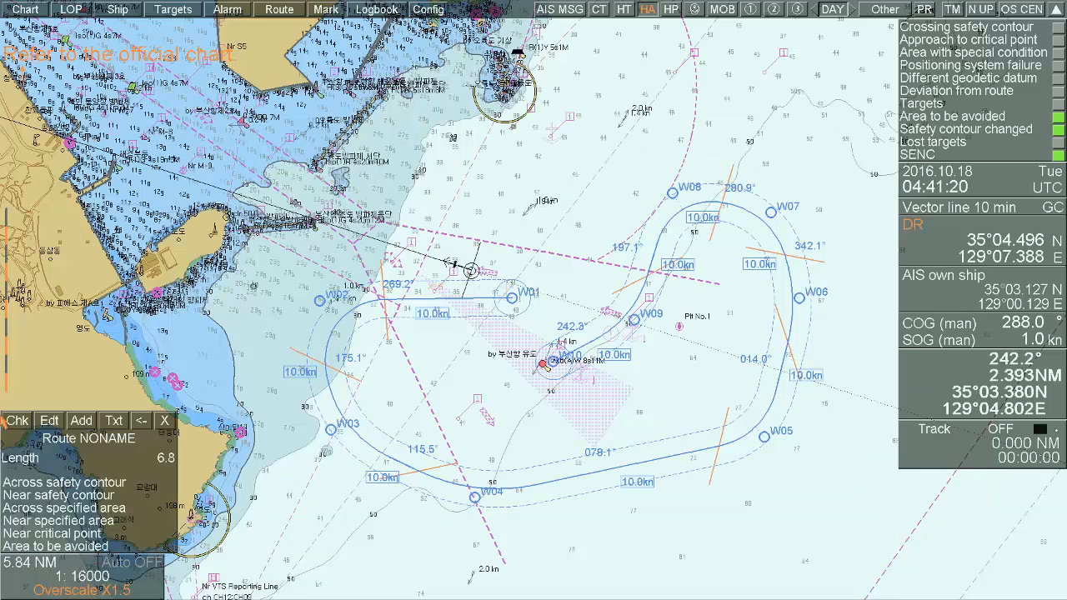
Add one waypoint to the end of the route, across the Pacific off the North American west coast at about 42°10.1 N.
left_click(81, 420)
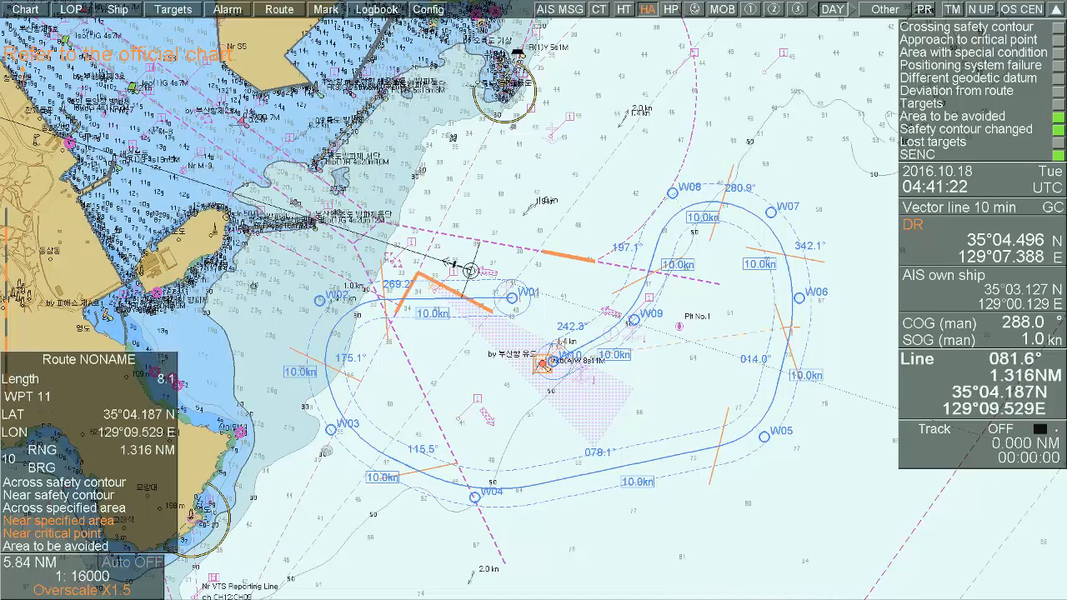
scroll(819, 337, "down", 2)
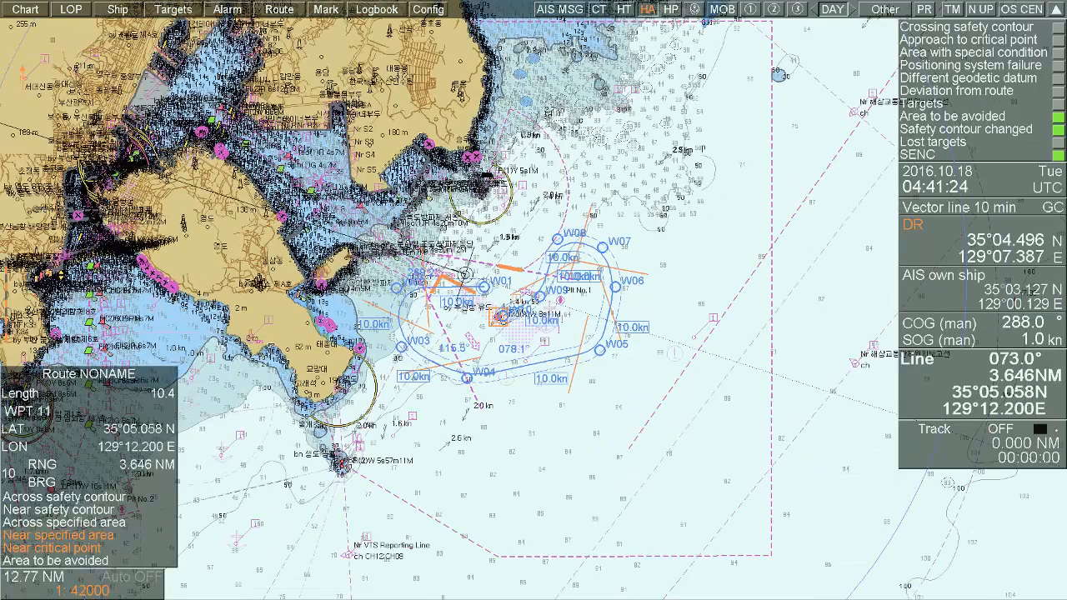
scroll(790, 237, "down", 1)
scroll(538, 297, "down", 3)
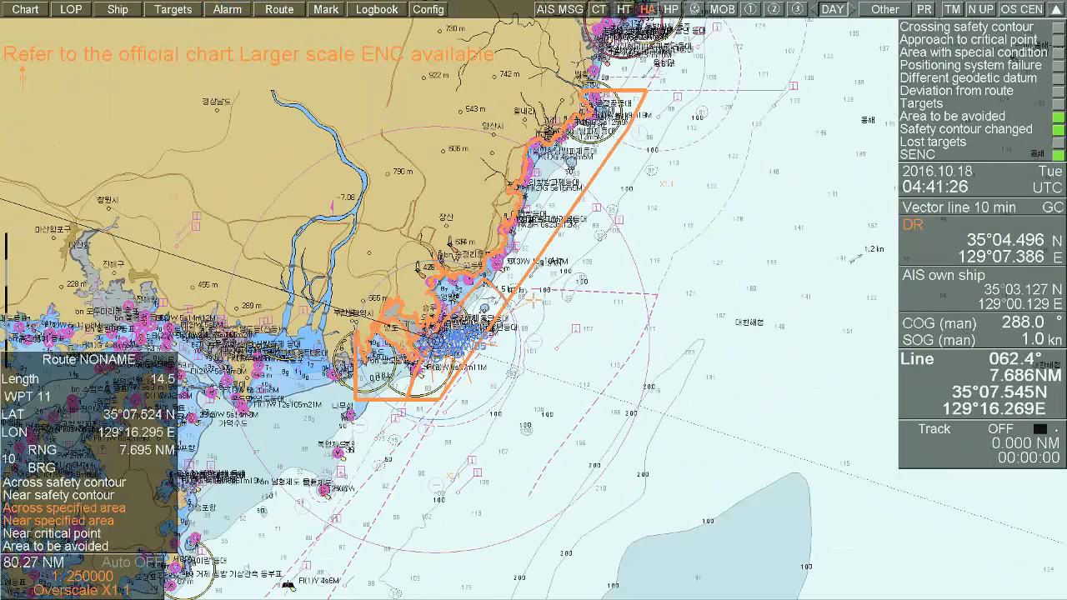
scroll(665, 263, "down", 1)
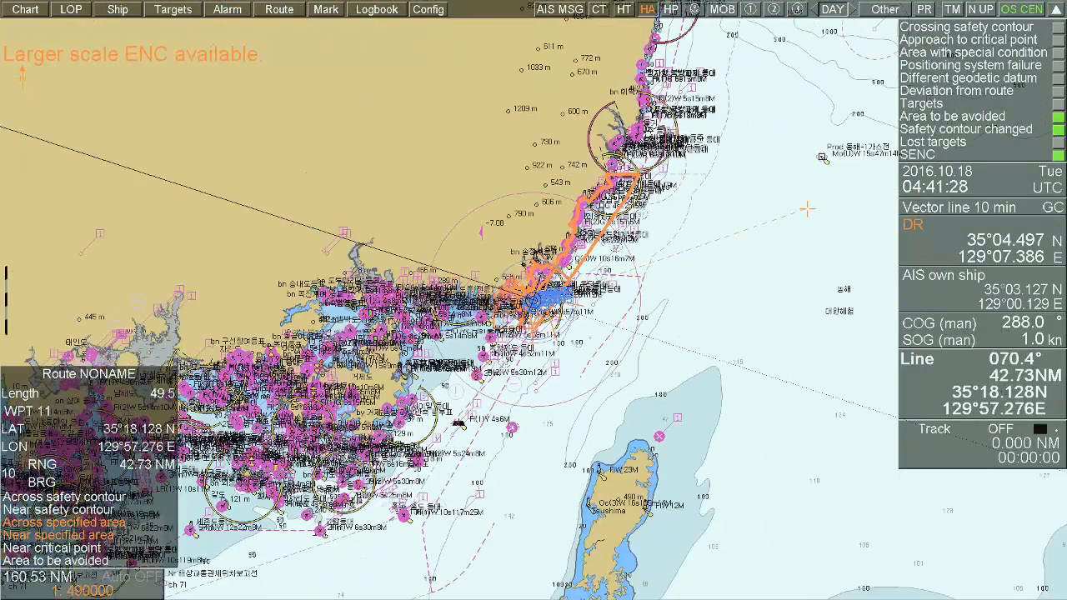
scroll(807, 209, "down", 2)
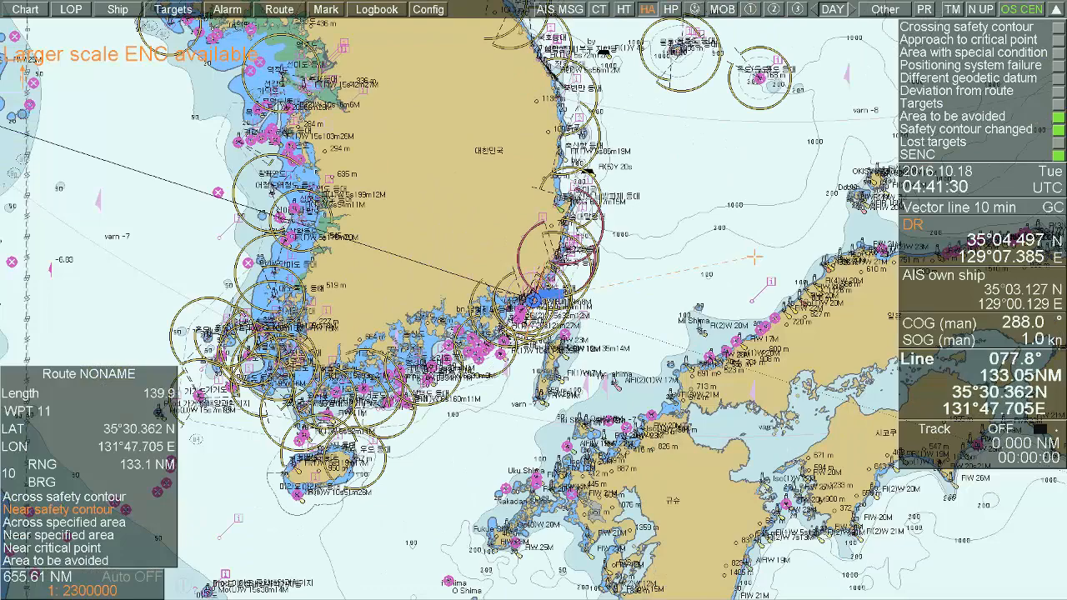
scroll(754, 258, "down", 1)
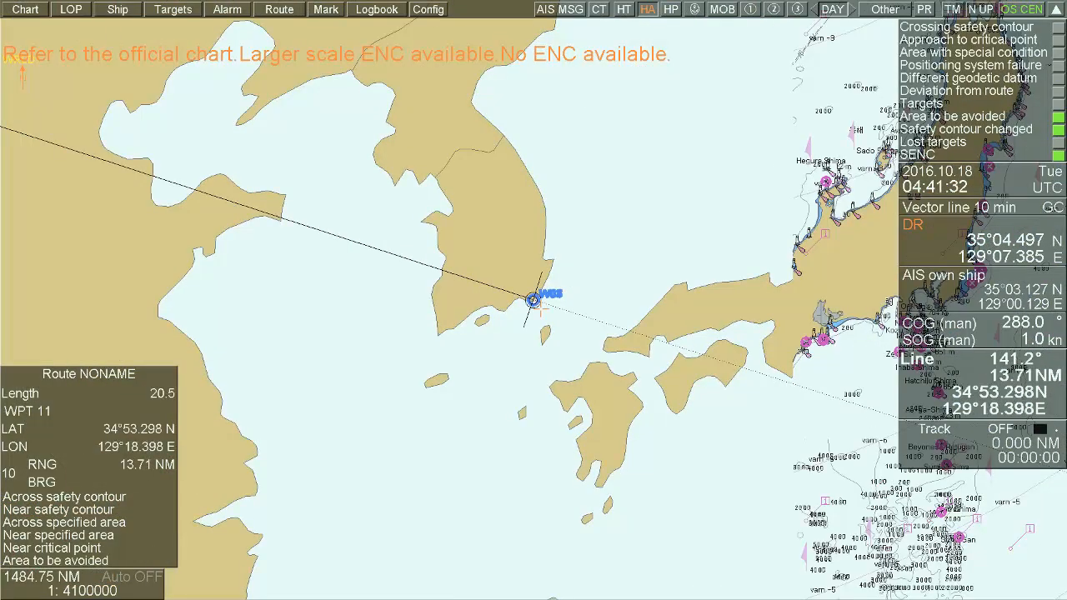
scroll(540, 308, "down", 3)
scroll(1039, 416, "down", 2)
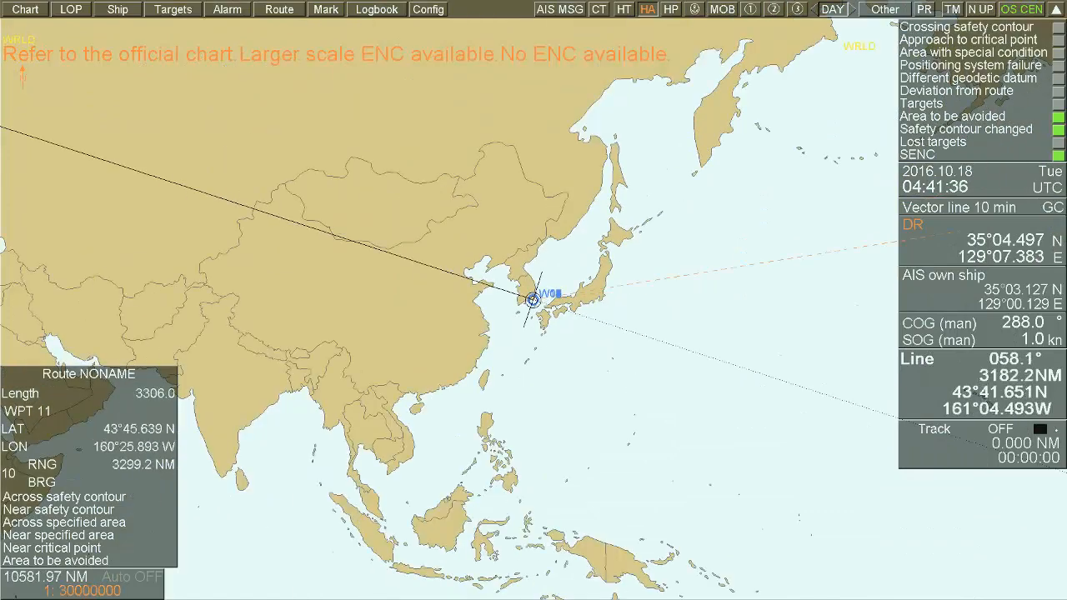
scroll(1039, 416, "down", 2)
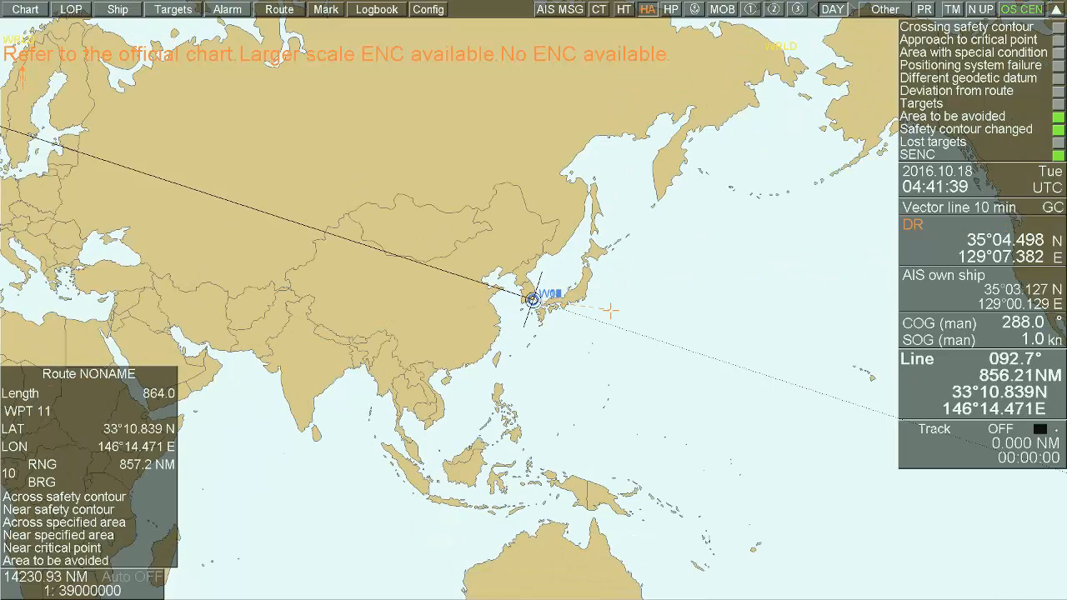
left_click(1000, 257)
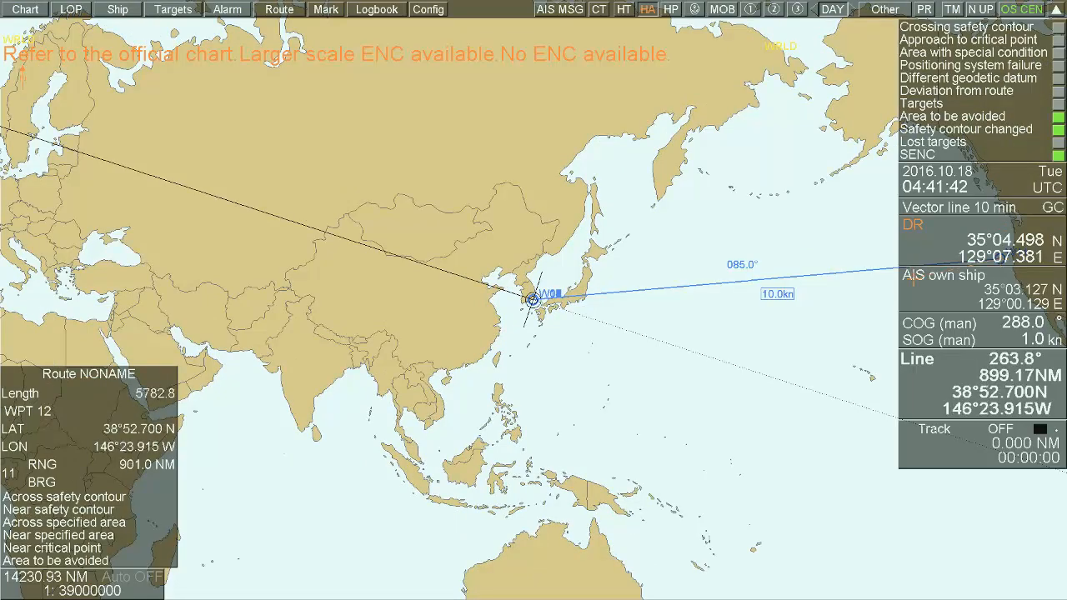
right_click(893, 287)
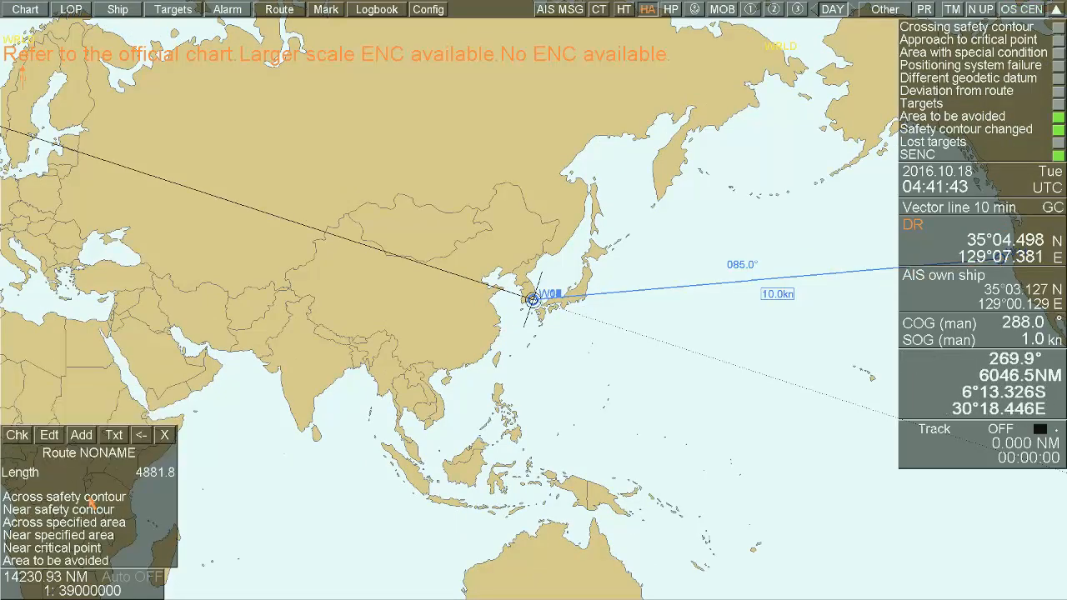
Change waypoint 10's leg to great circle and divide the leg between waypoints 10 and 11 at 10° intervals.
left_click(49, 436)
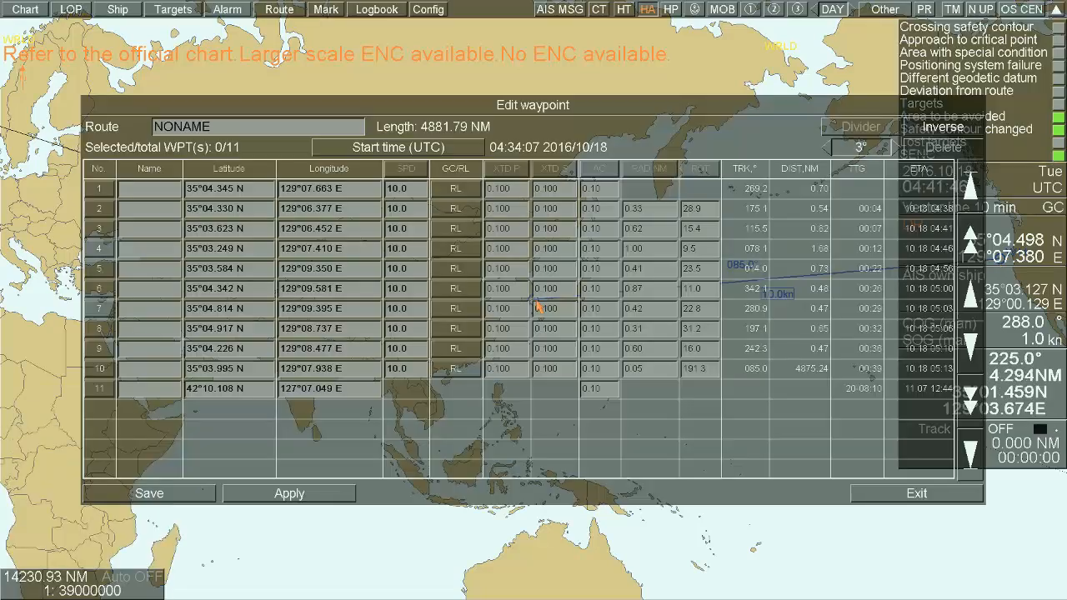
left_click(458, 371)
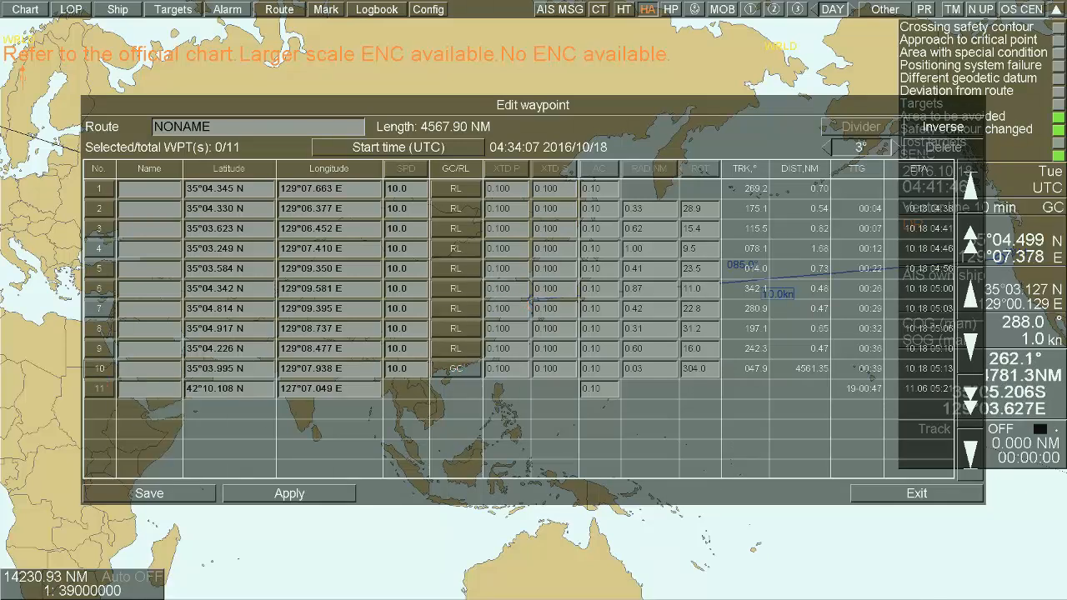
left_click(100, 390)
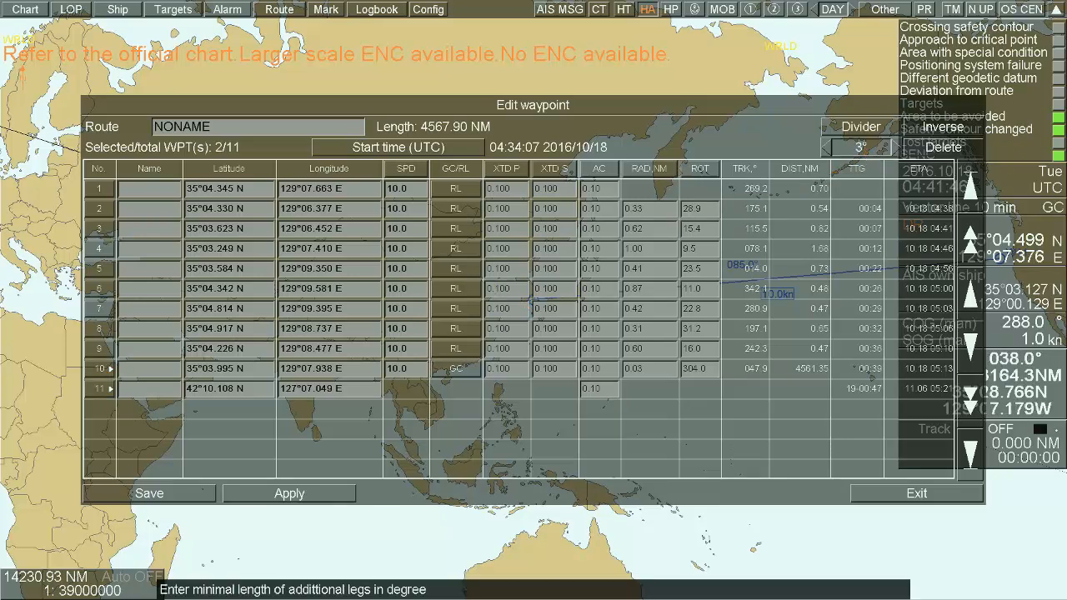
left_click(874, 150)
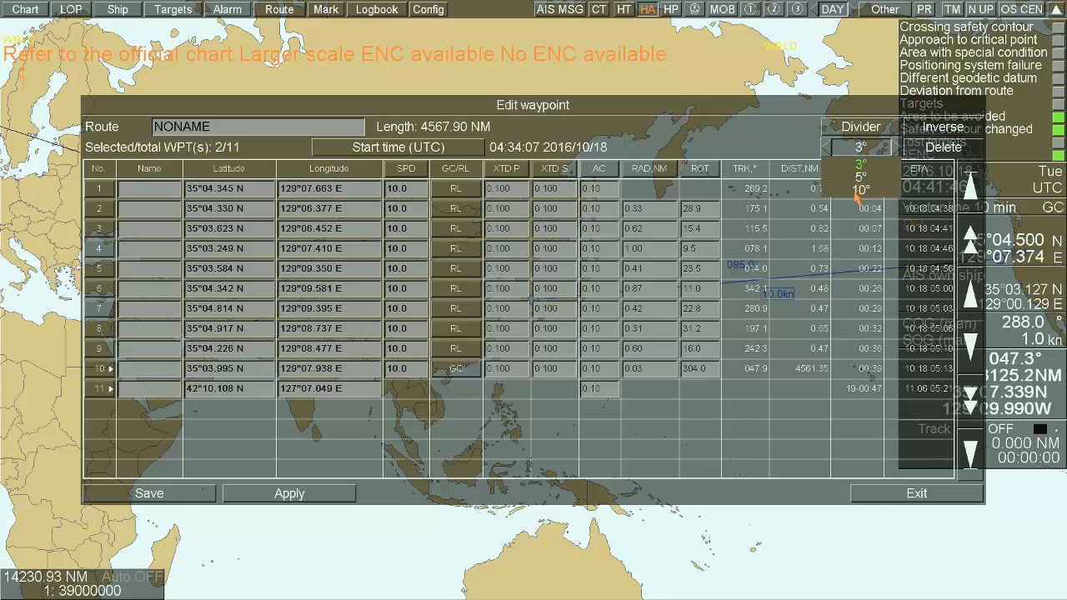
left_click(859, 191)
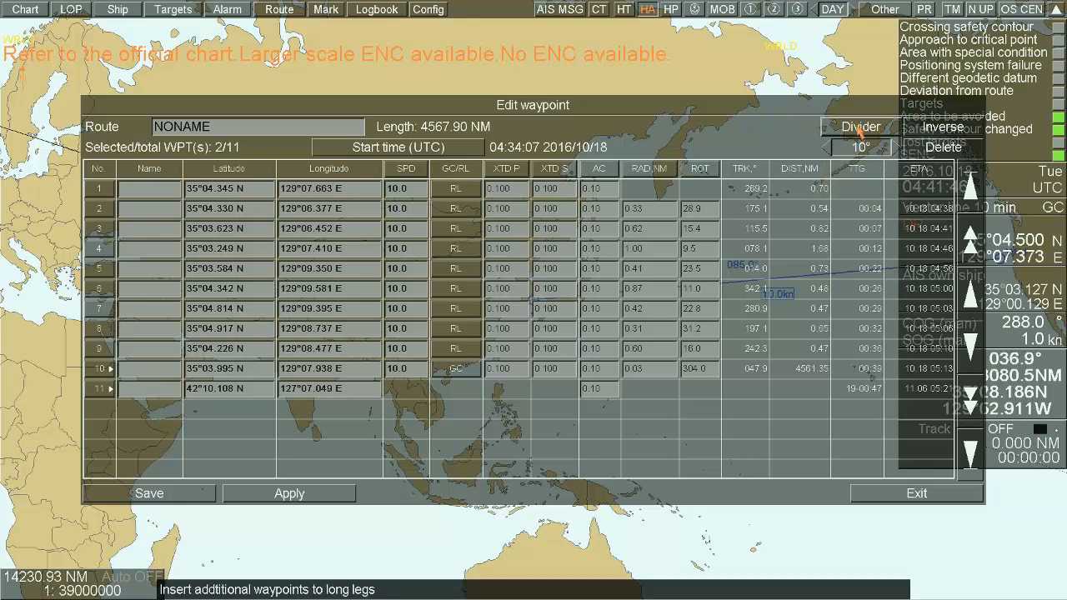
left_click(861, 127)
scroll(456, 368, "down", 4)
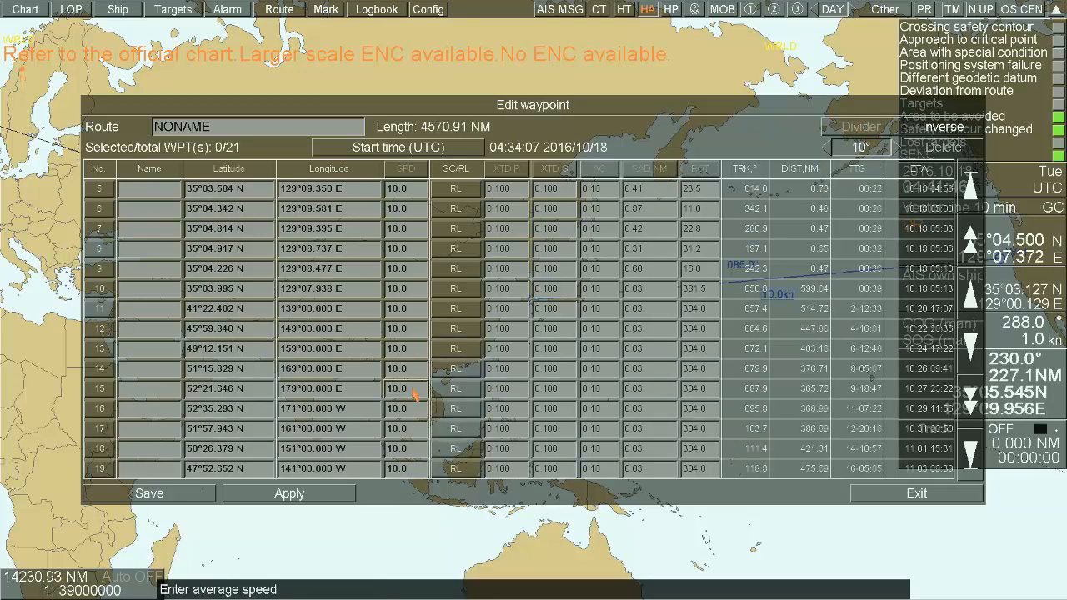
Apply the divided route, leave route editing and recentre the chart on the North Pacific.
left_click(282, 498)
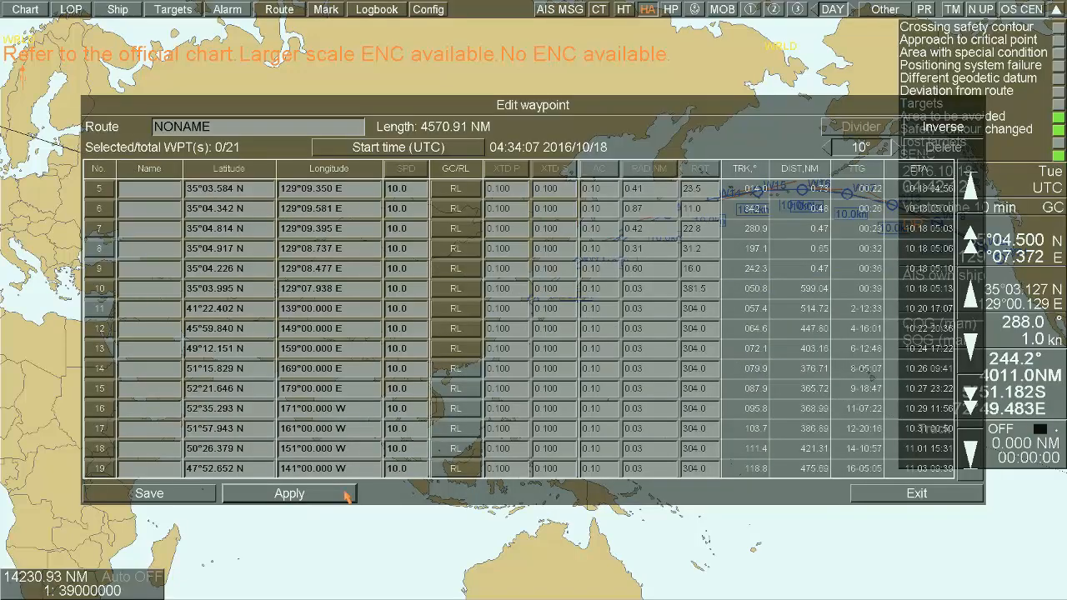
left_click(897, 494)
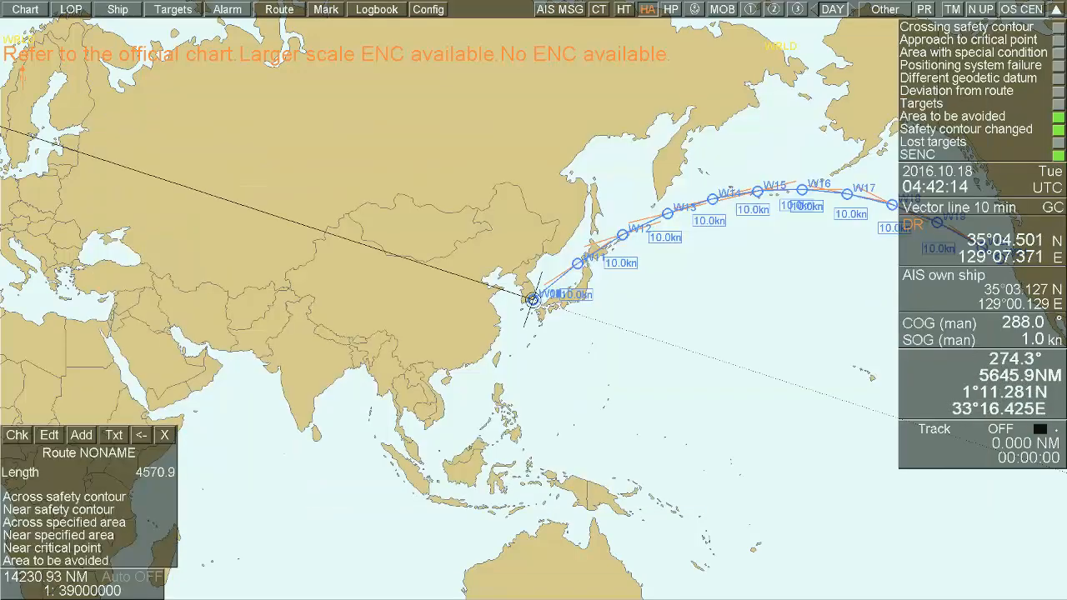
left_click(167, 435)
left_click(814, 248)
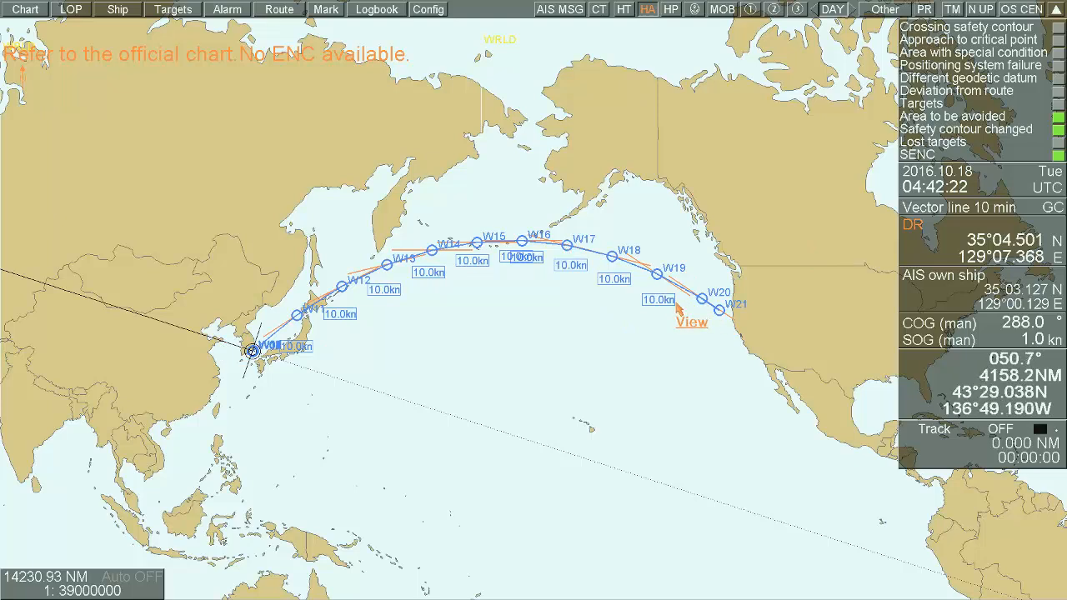
key("Home")
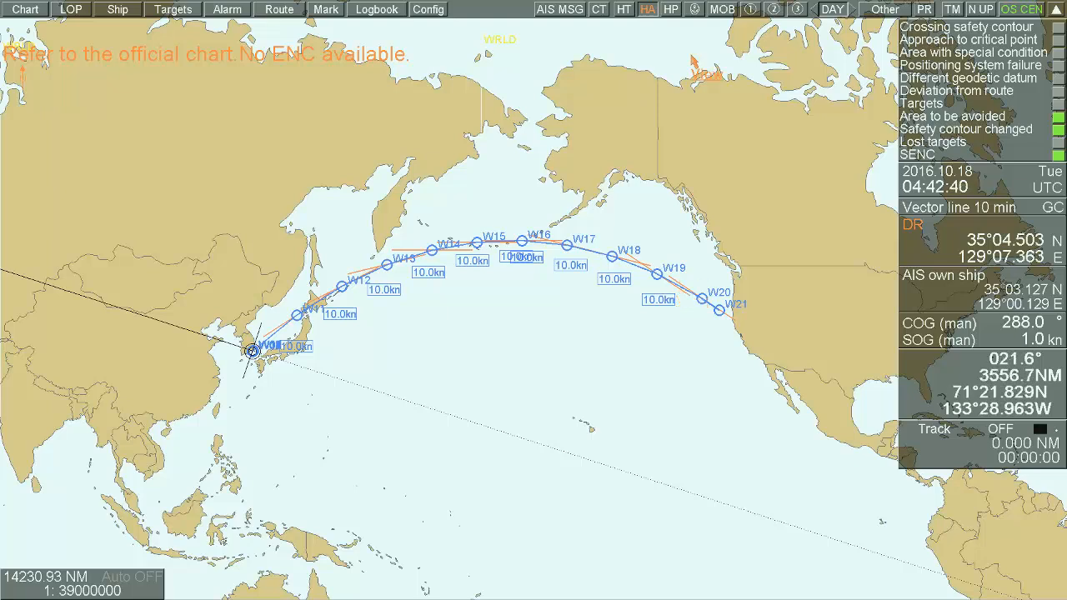
View the planned route's graphic editing options and leave them without changes.
left_click(279, 9)
left_click(325, 62)
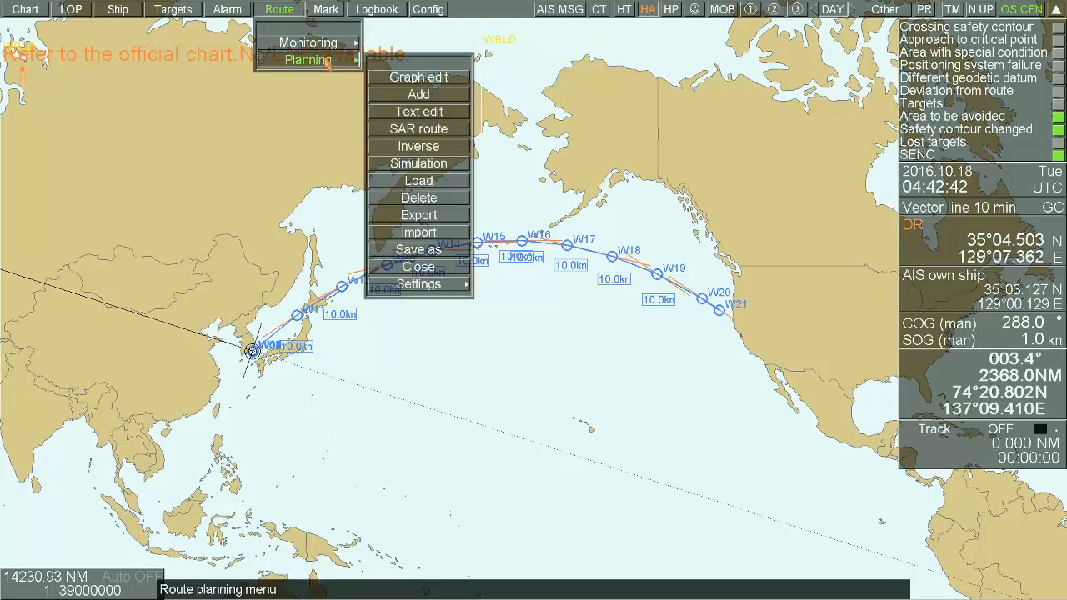
left_click(417, 147)
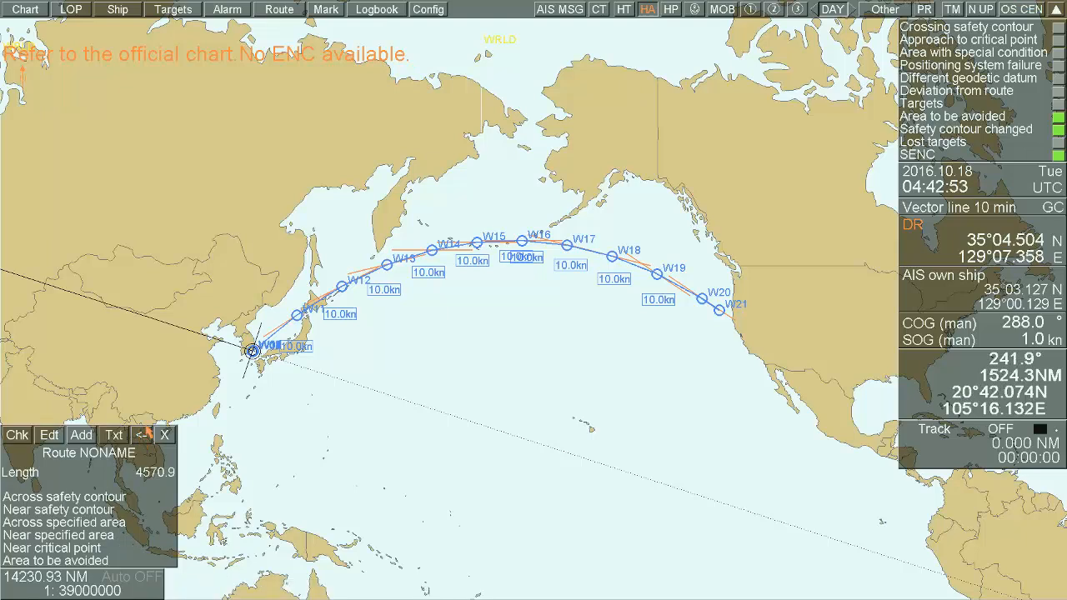
left_click(164, 435)
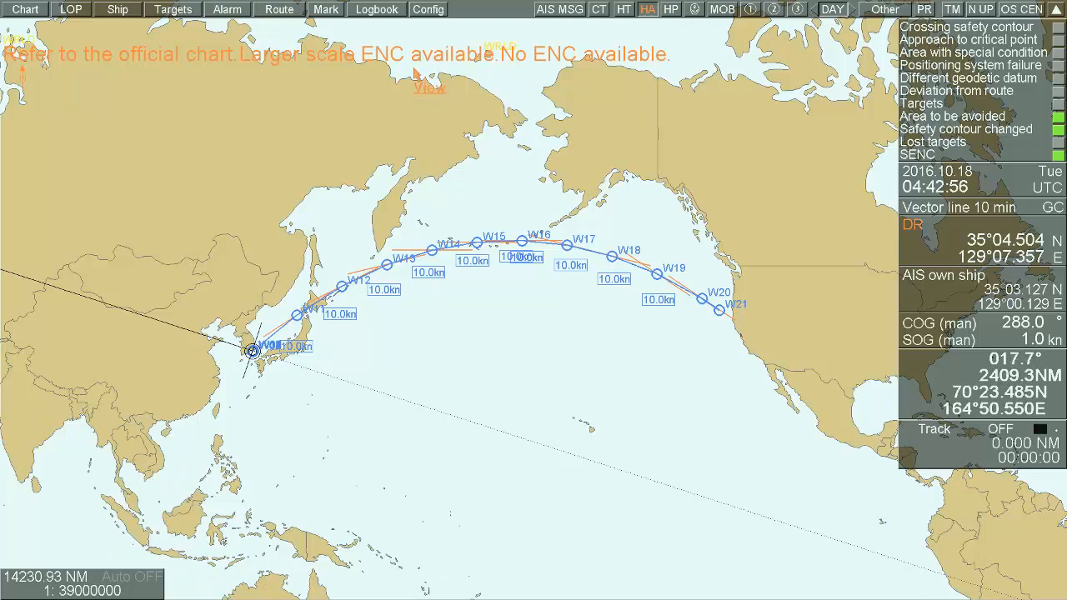
Close the planned route and save its changes.
left_click(280, 9)
left_click(308, 60)
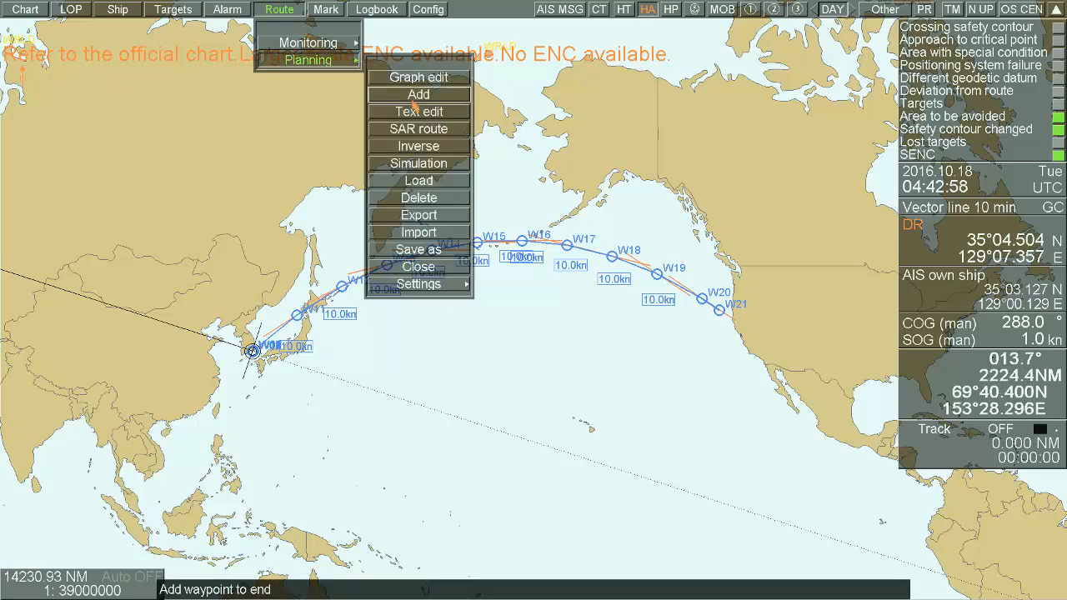
left_click(418, 267)
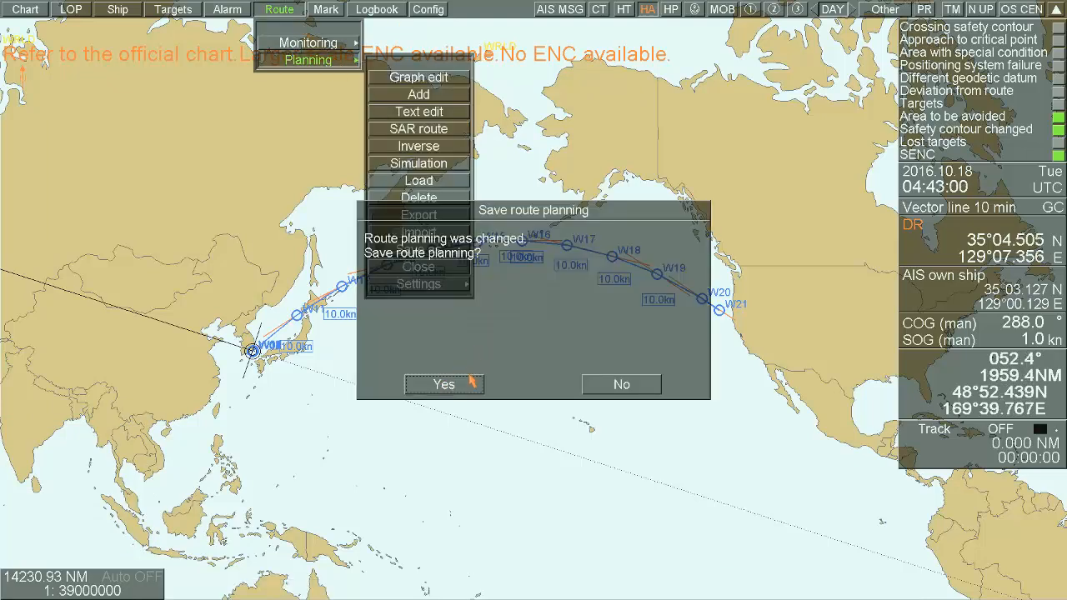
left_click(476, 384)
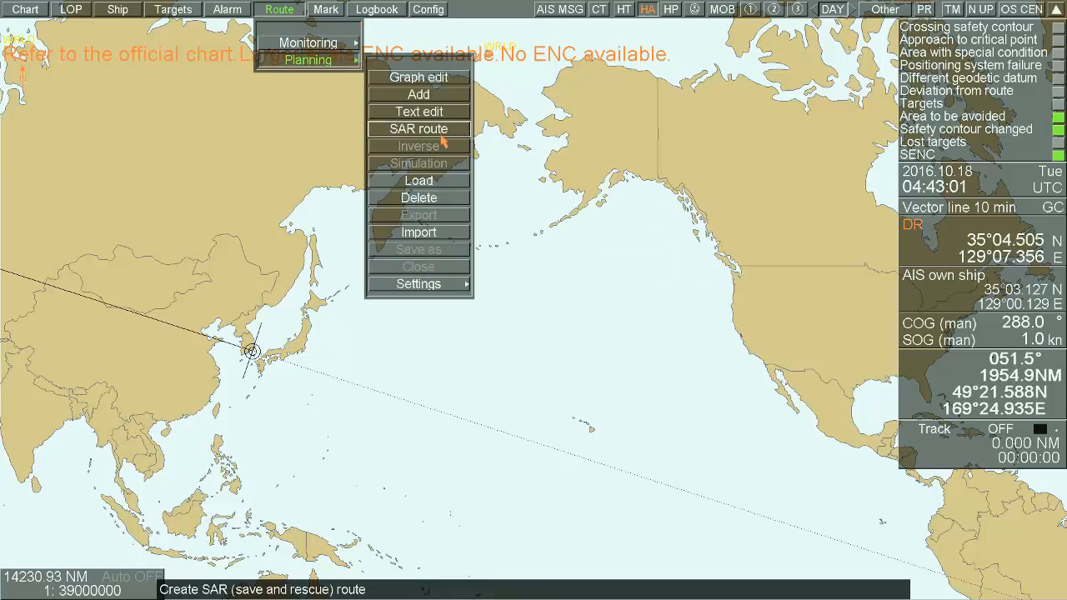
Review the settings of the expending square, sector search and parallel tracks SAR route types, and exit without saving.
left_click(442, 132)
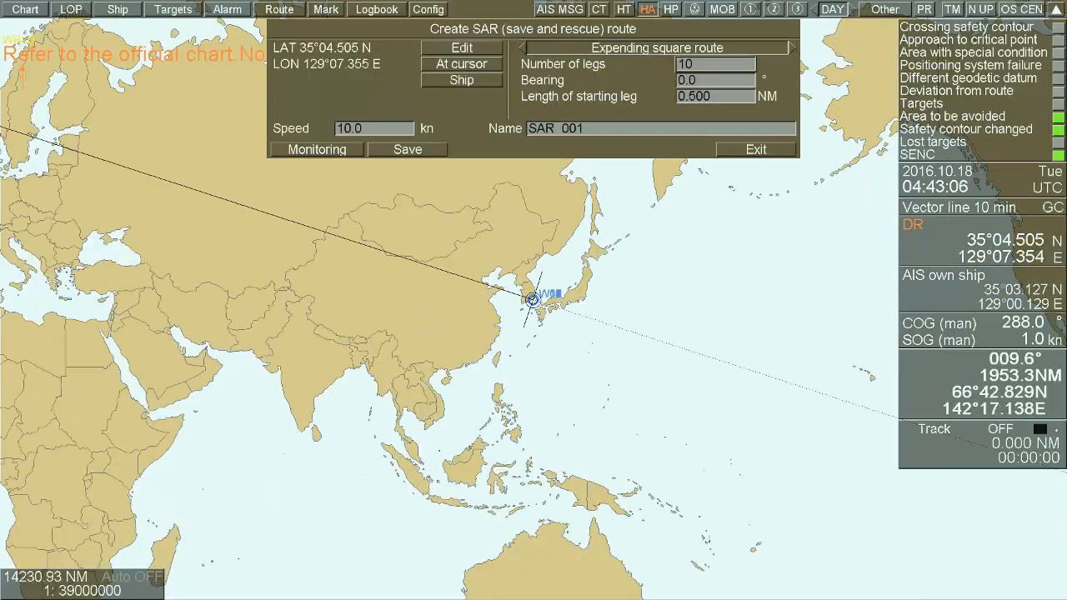
left_click(793, 49)
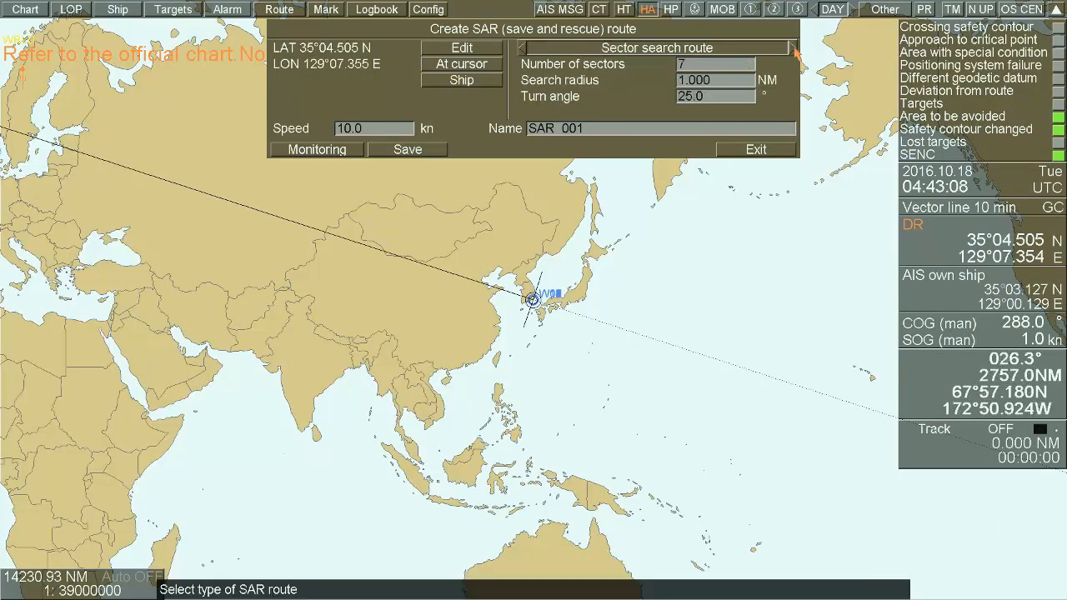
left_click(793, 48)
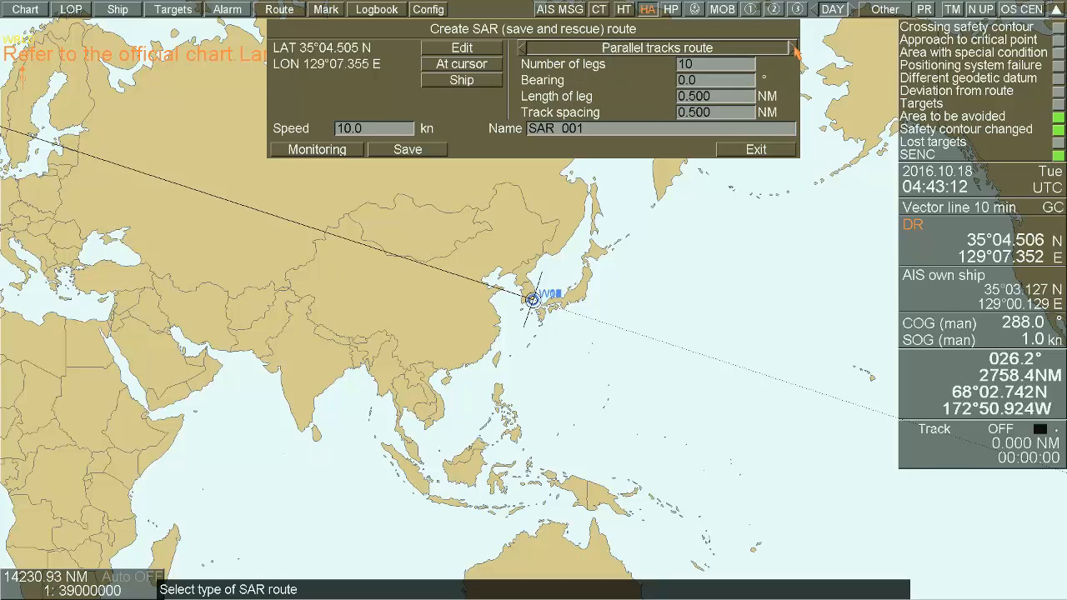
left_click(794, 49)
left_click(794, 49)
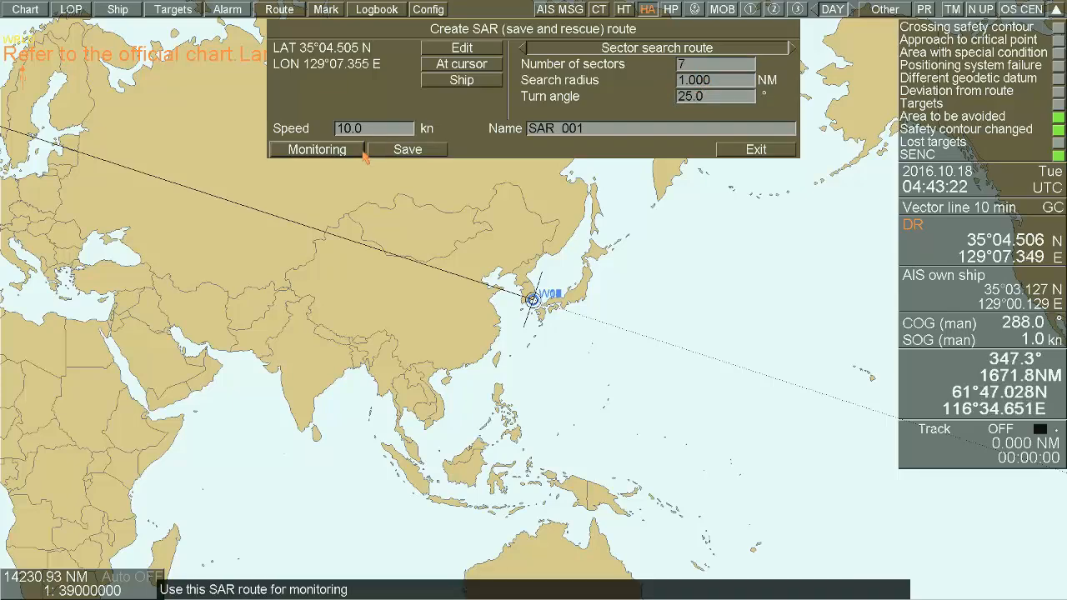
left_click(734, 150)
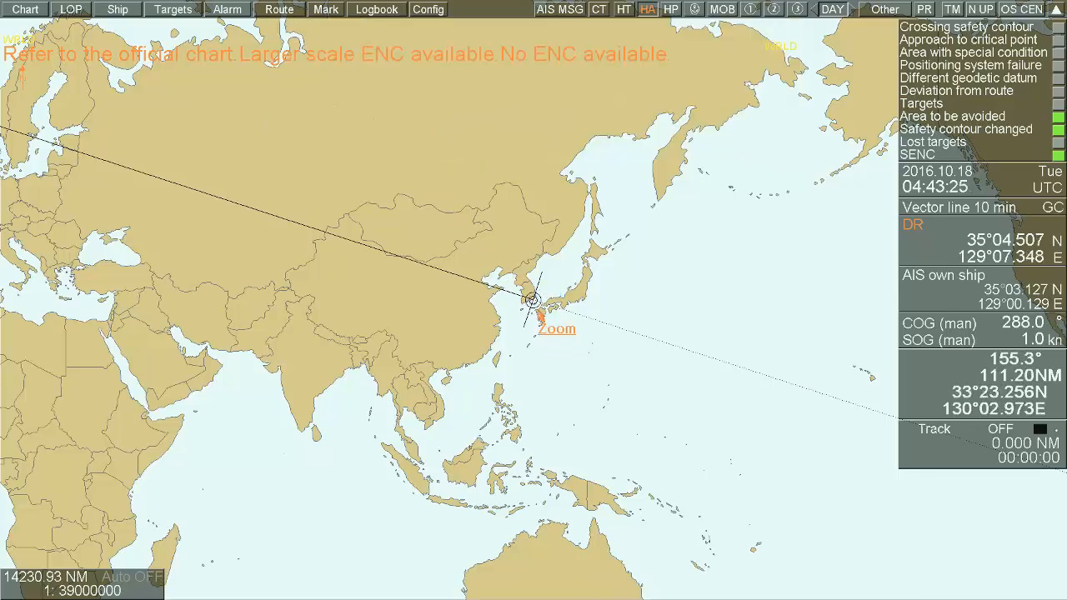
Preview the sector search, parallel tracks and expending square SAR patterns close up around own ship off the harbour, and exit without saving.
left_click(540, 315)
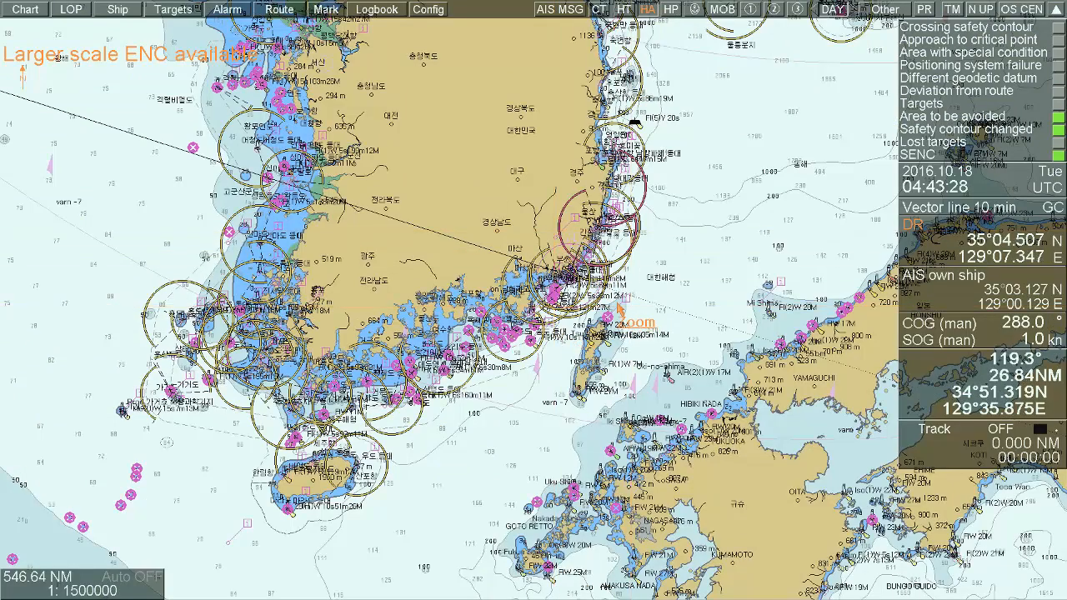
left_click(616, 308)
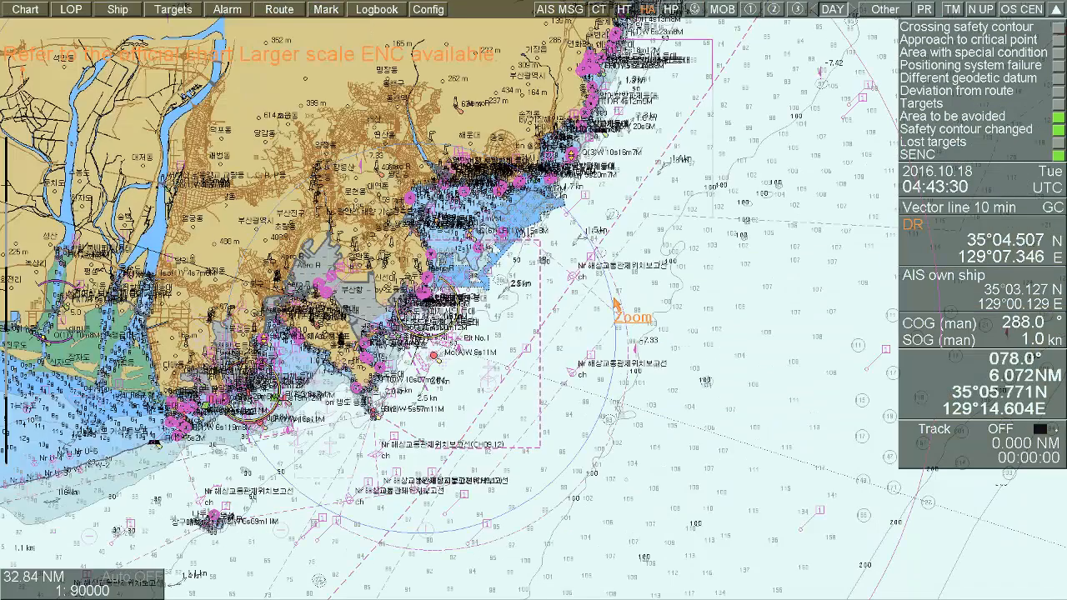
scroll(588, 324, "up", 3)
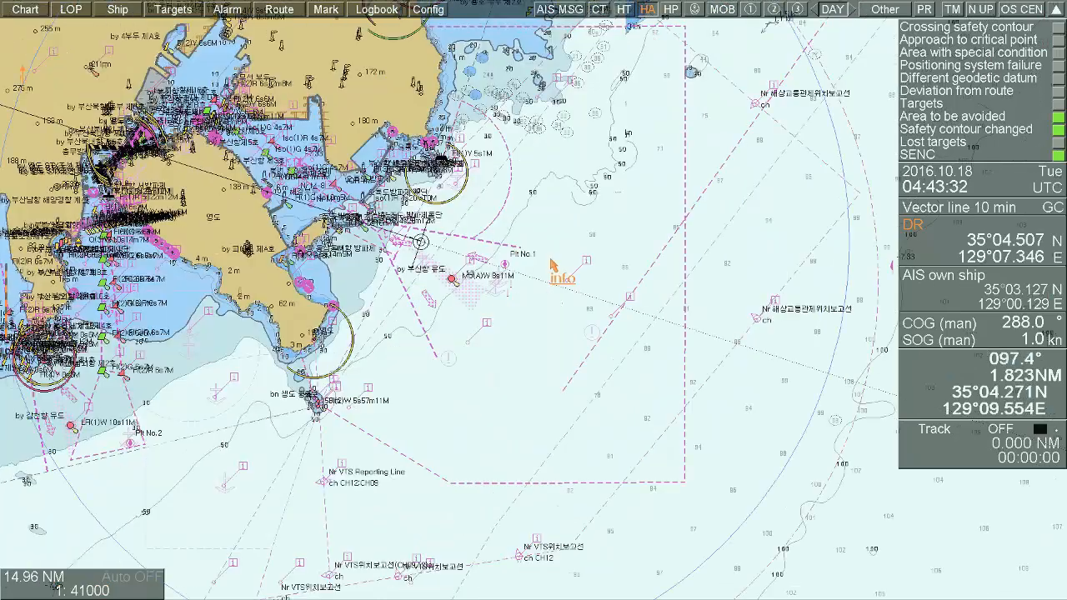
left_click(280, 10)
left_click(333, 60)
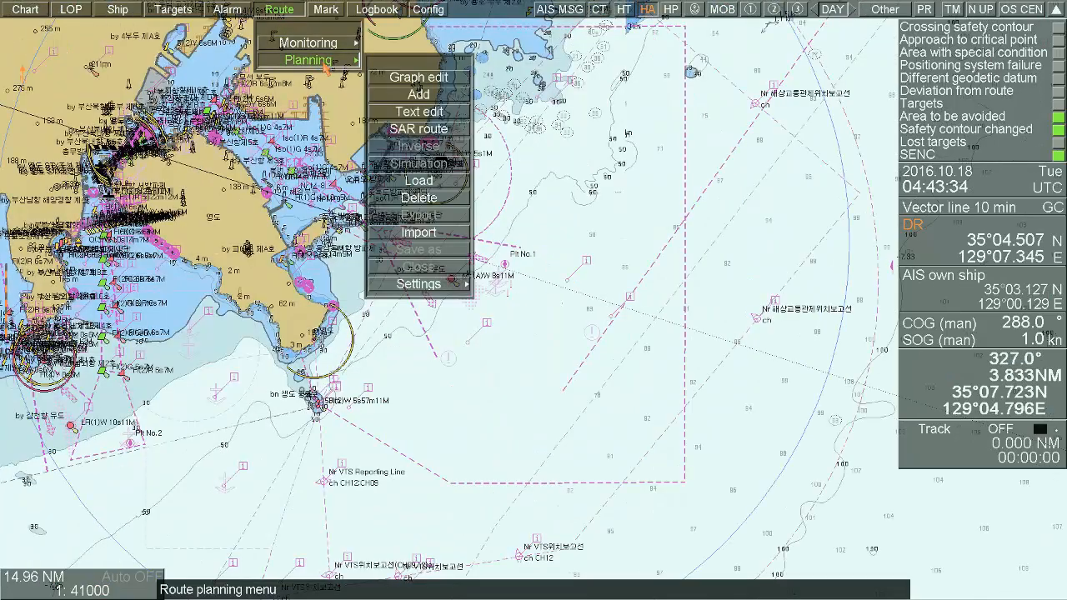
left_click(418, 129)
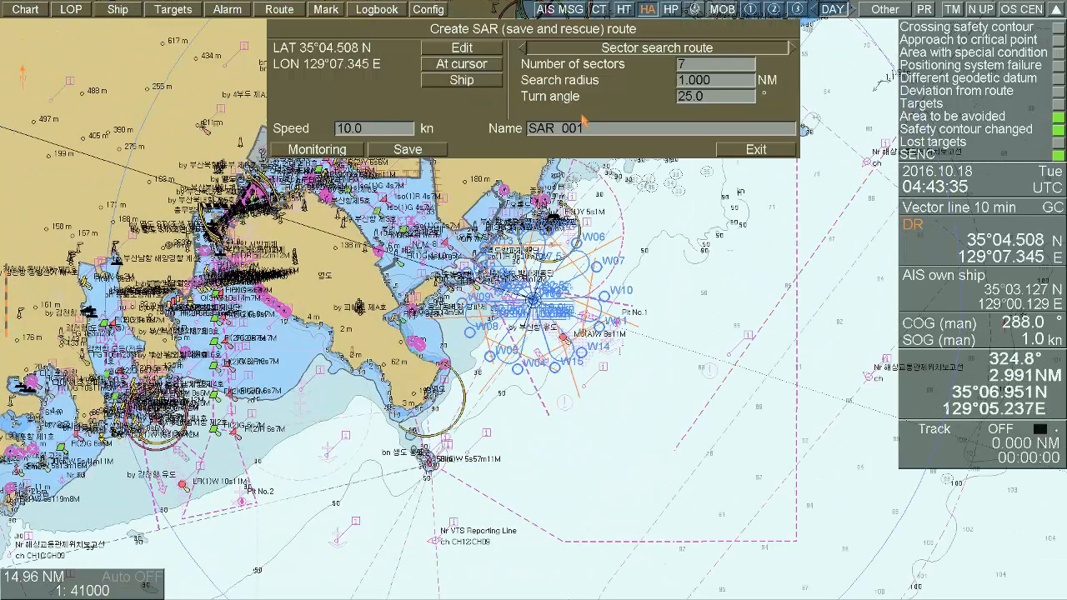
left_click(794, 48)
left_click(794, 49)
left_click(794, 48)
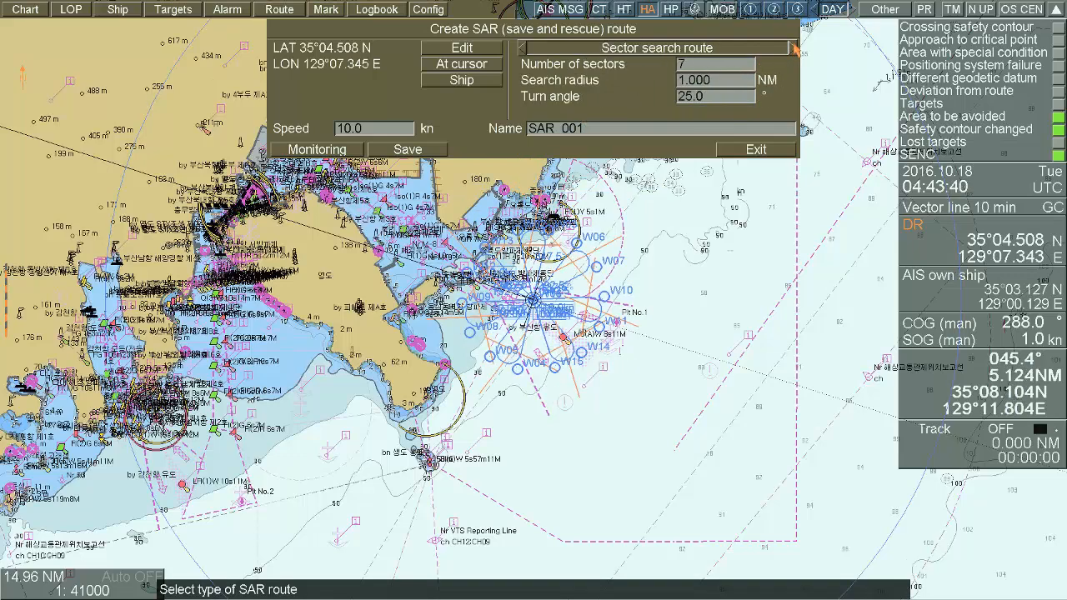
left_click(794, 48)
left_click(794, 48)
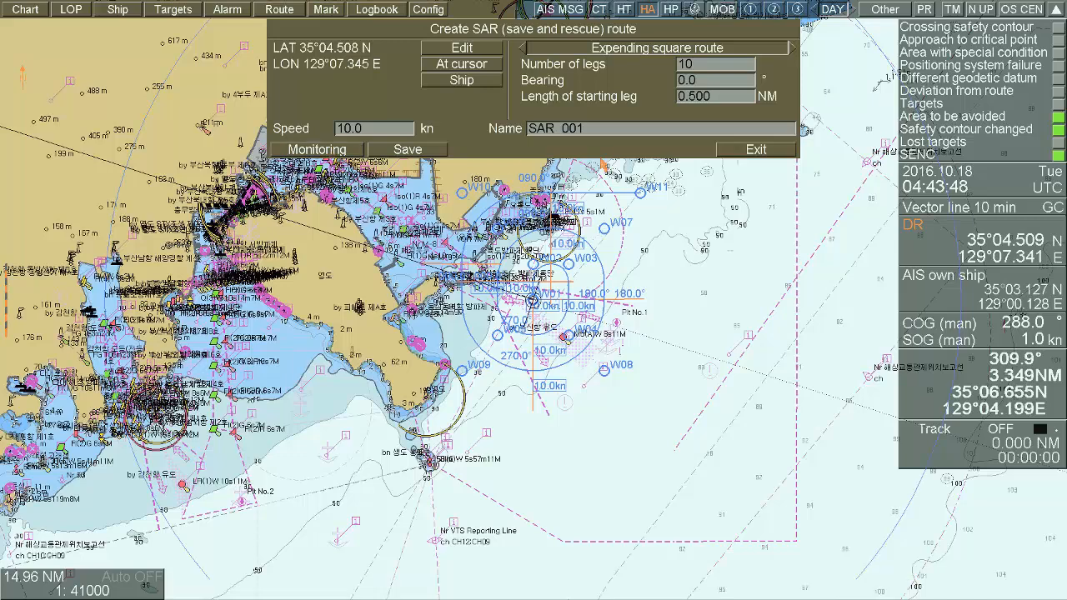
left_click(734, 150)
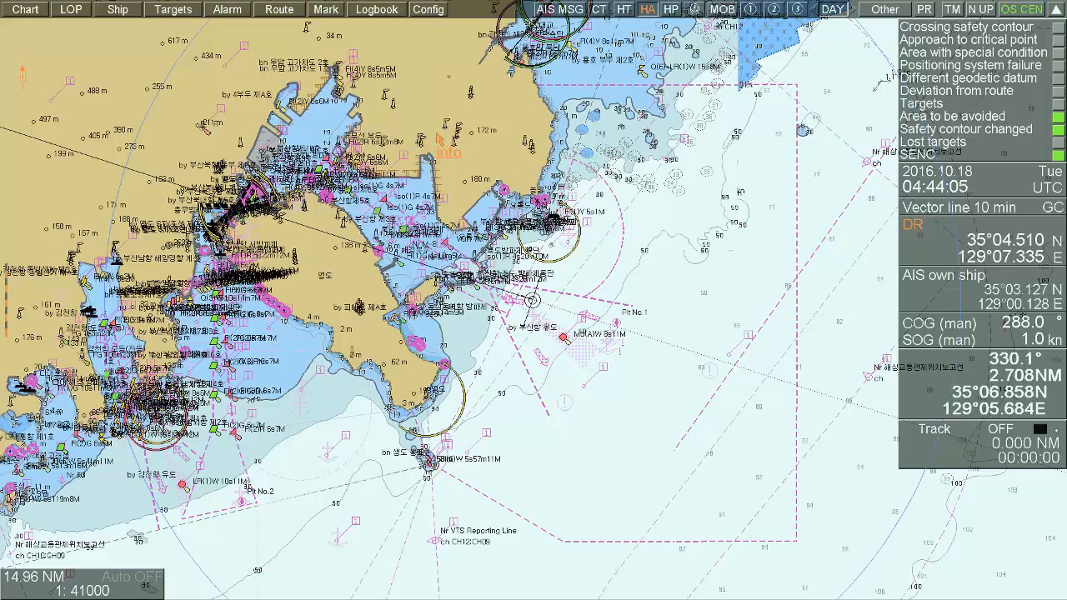
Plot a new three-waypoint planning route east of own ship, with its last leg turning southward, and finish the graphic editing.
left_click(294, 11)
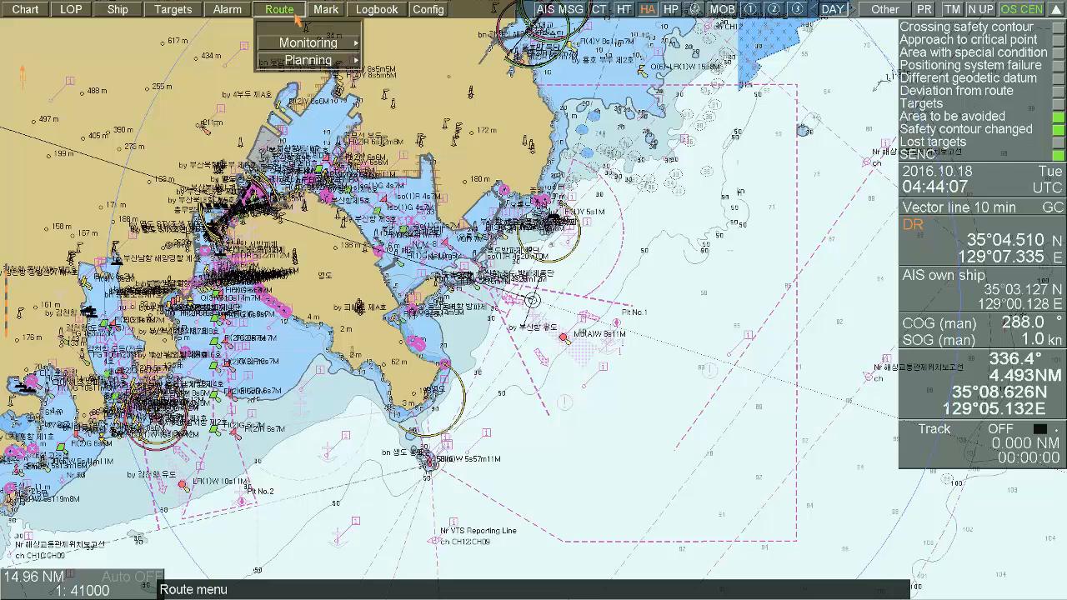
left_click(308, 60)
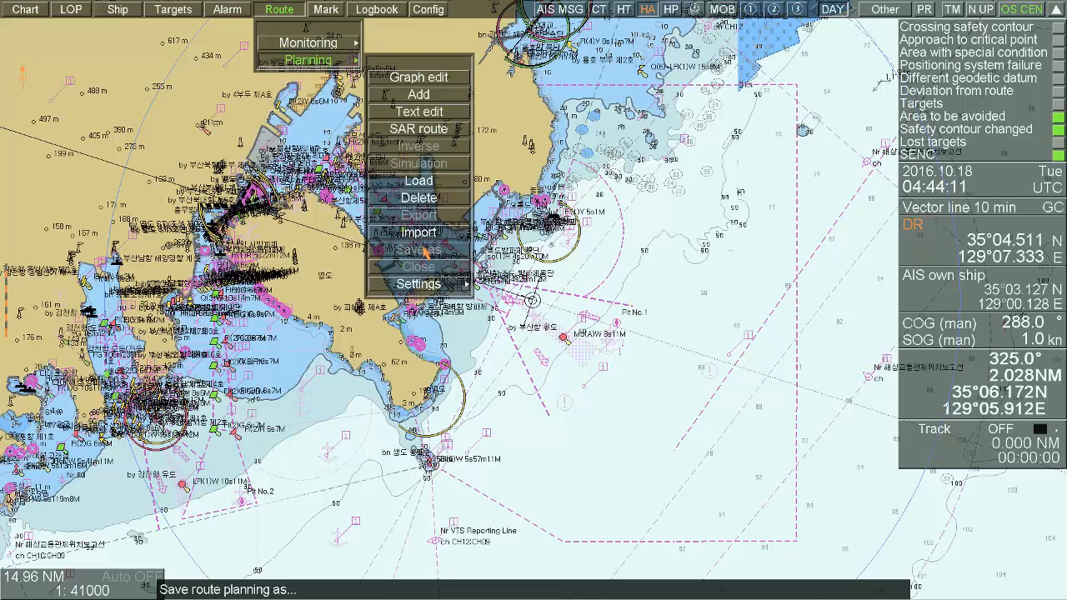
left_click(420, 78)
left_click(627, 312)
left_click(760, 282)
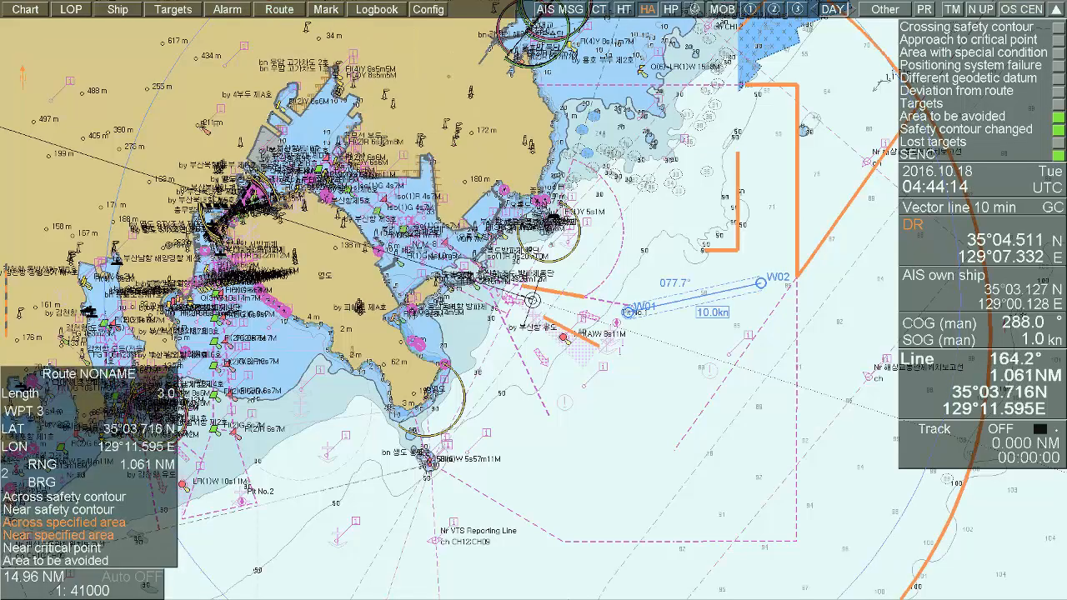
left_click(788, 382)
right_click(787, 383)
right_click(787, 383)
right_click(113, 434)
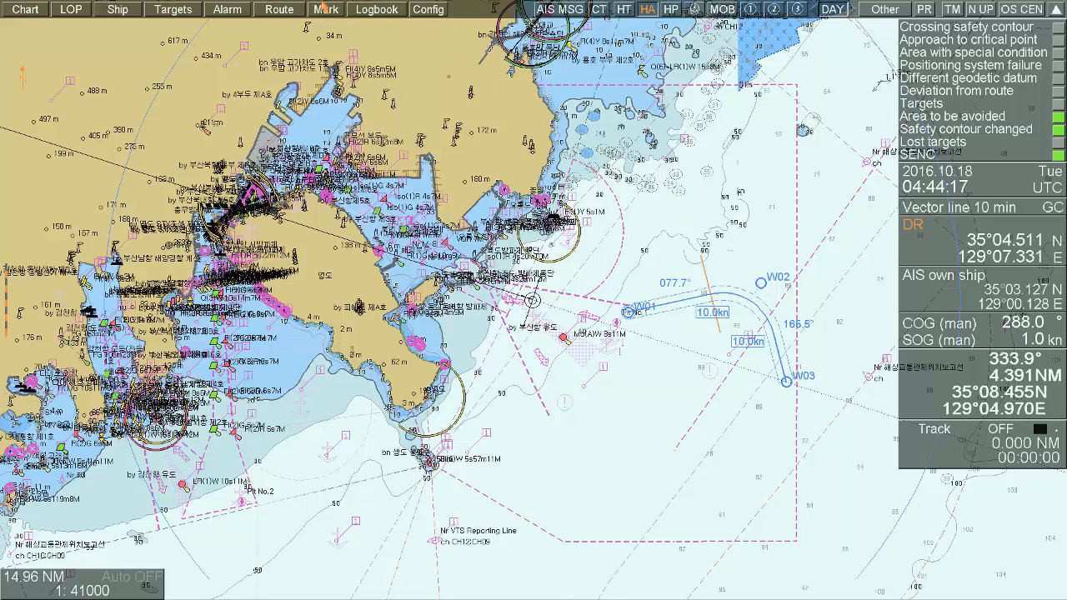
Save the three-waypoint planned route under the name TEST.
left_click(279, 9)
left_click(351, 60)
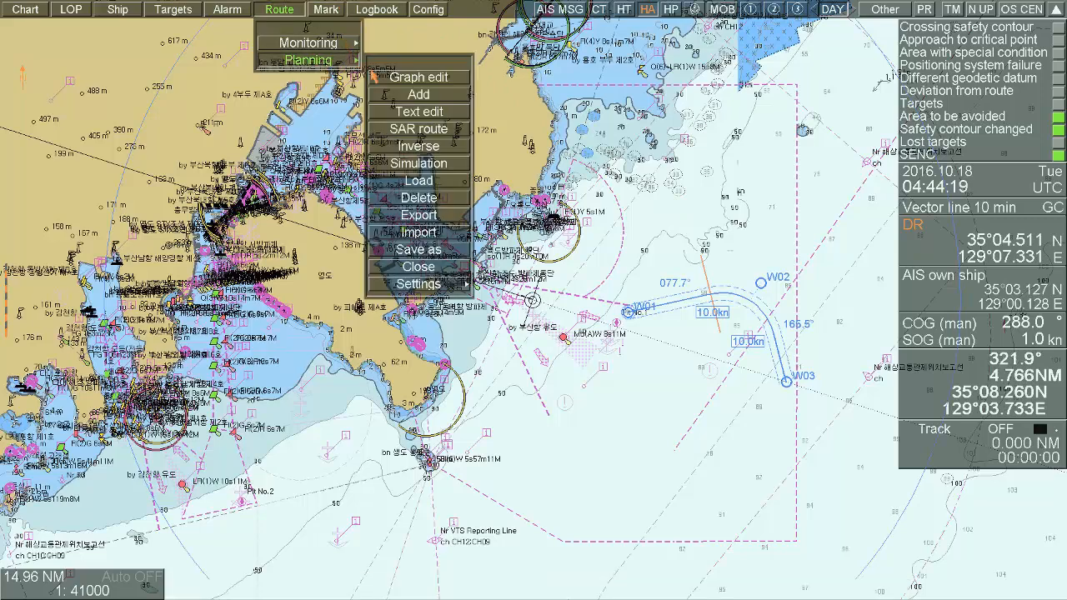
left_click(419, 198)
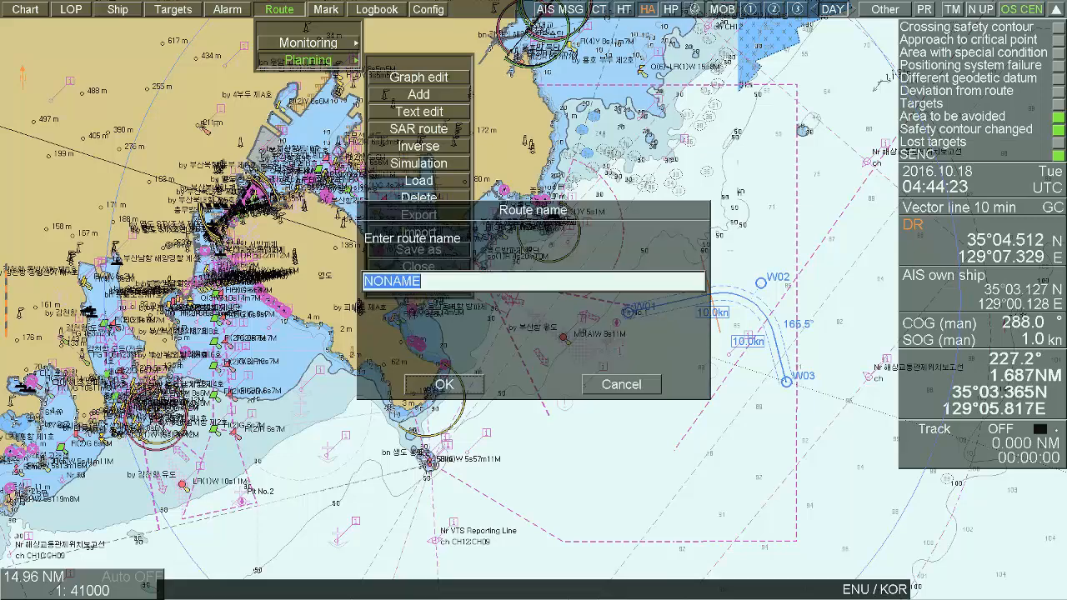
type("TEST")
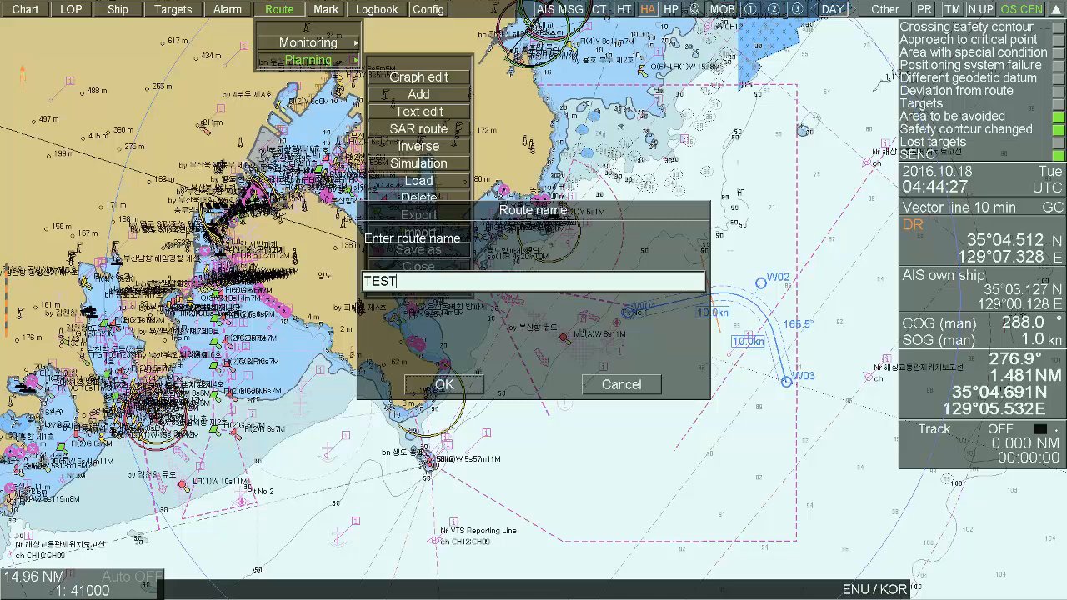
left_click(445, 384)
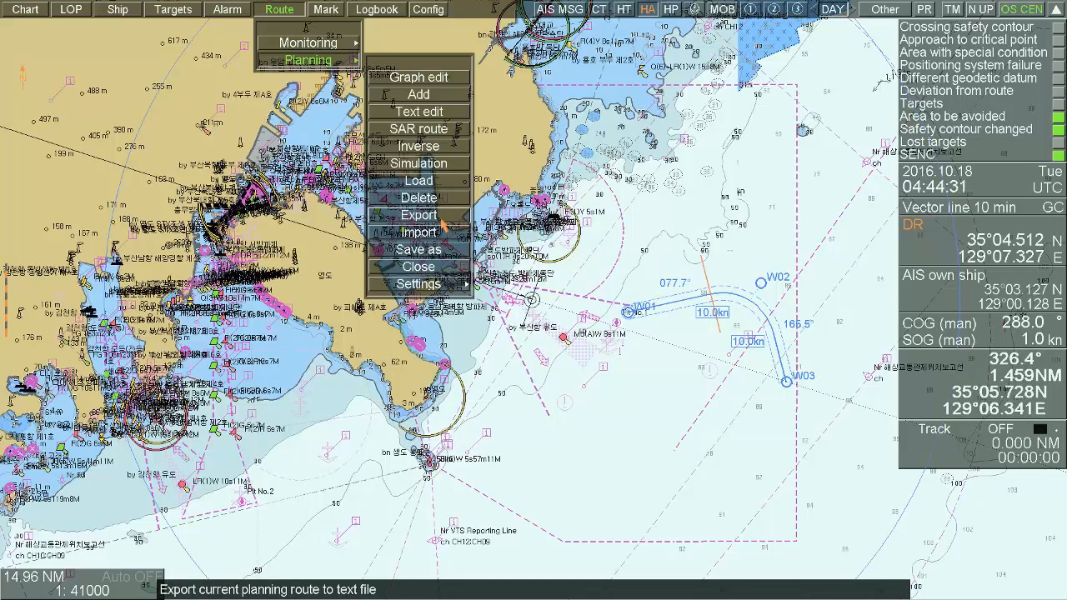
Unload the planned route from the chart and load the saved route TEST back into planning.
left_click(441, 268)
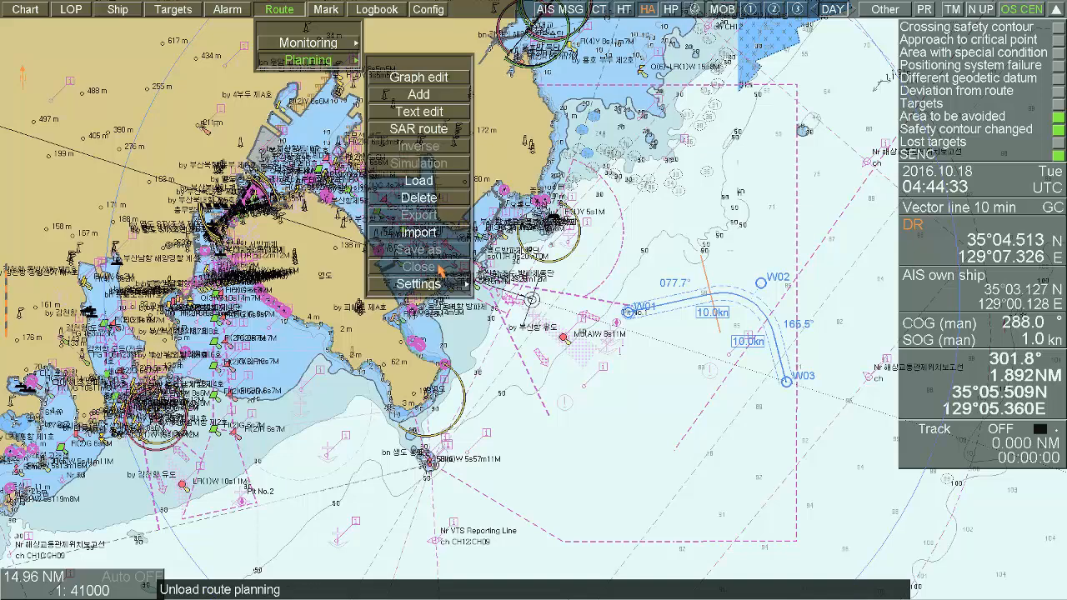
left_click(427, 185)
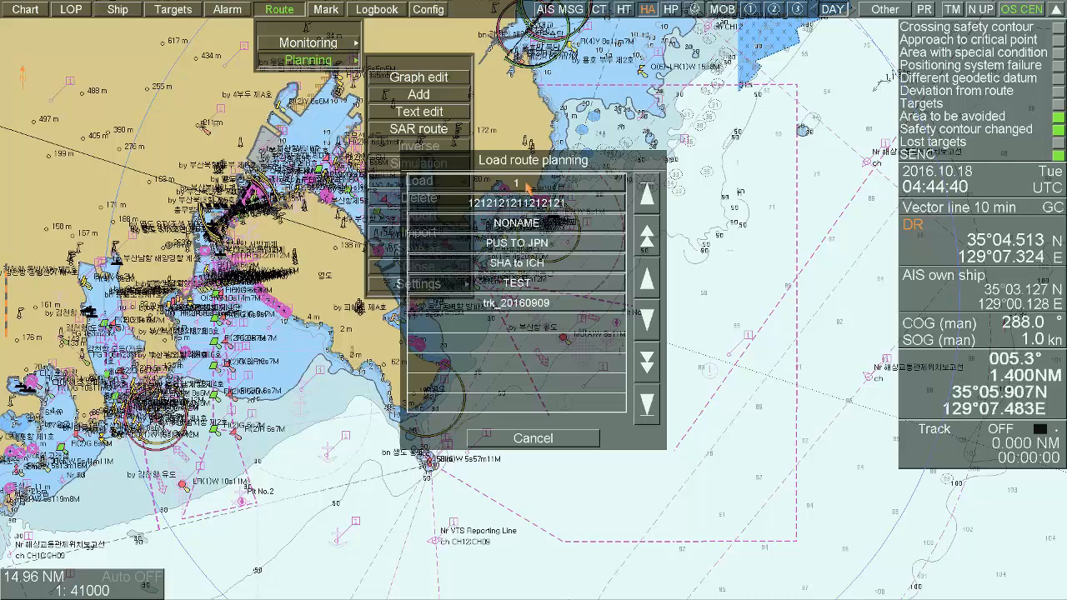
left_click(542, 283)
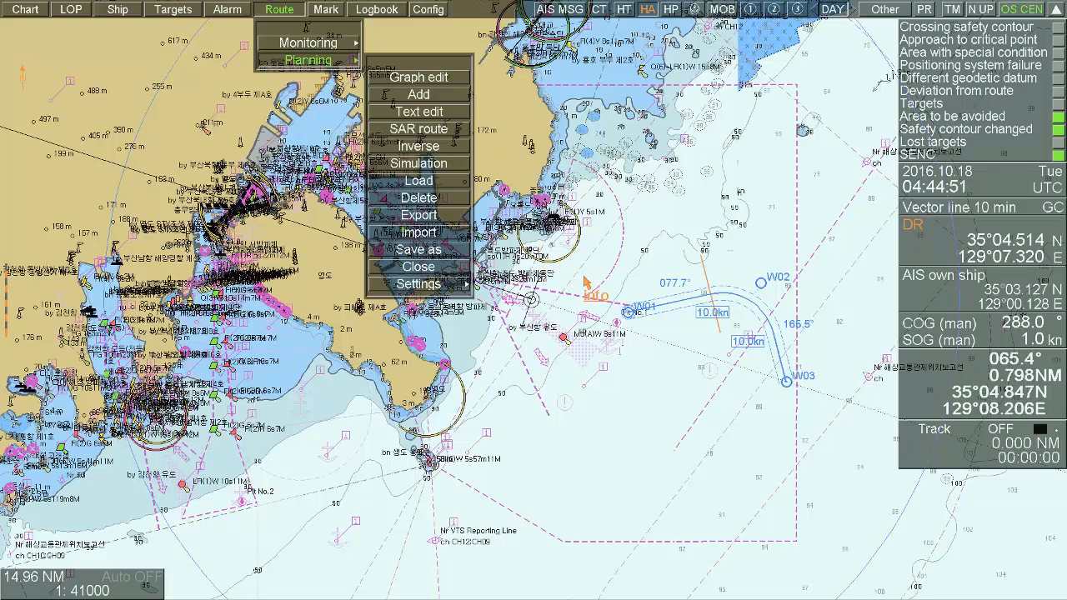
Close the planning route and load the route TEST for monitoring.
left_click(418, 267)
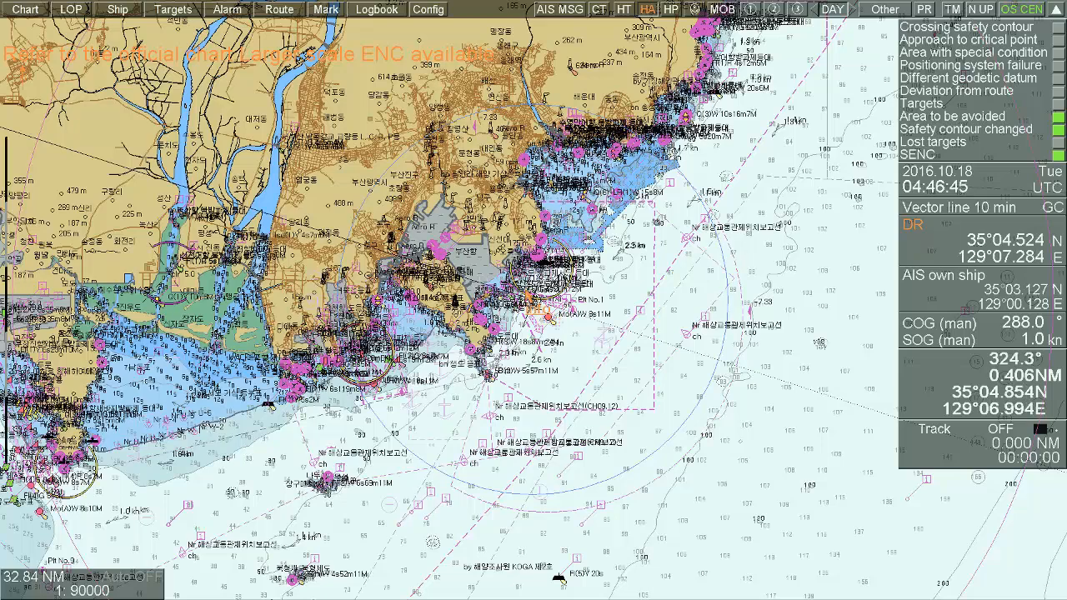
left_click(280, 9)
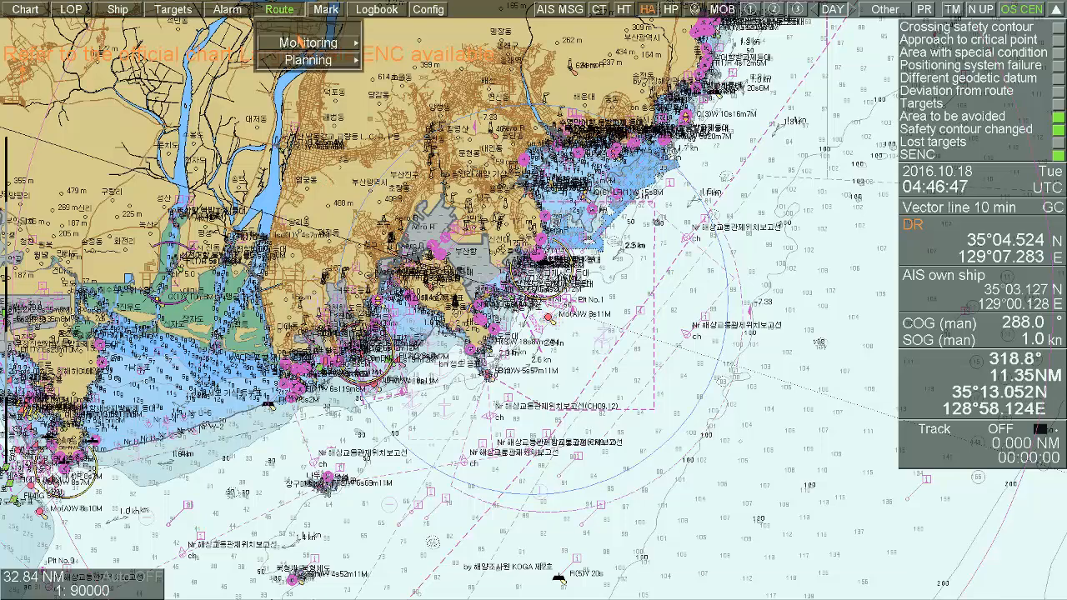
left_click(308, 43)
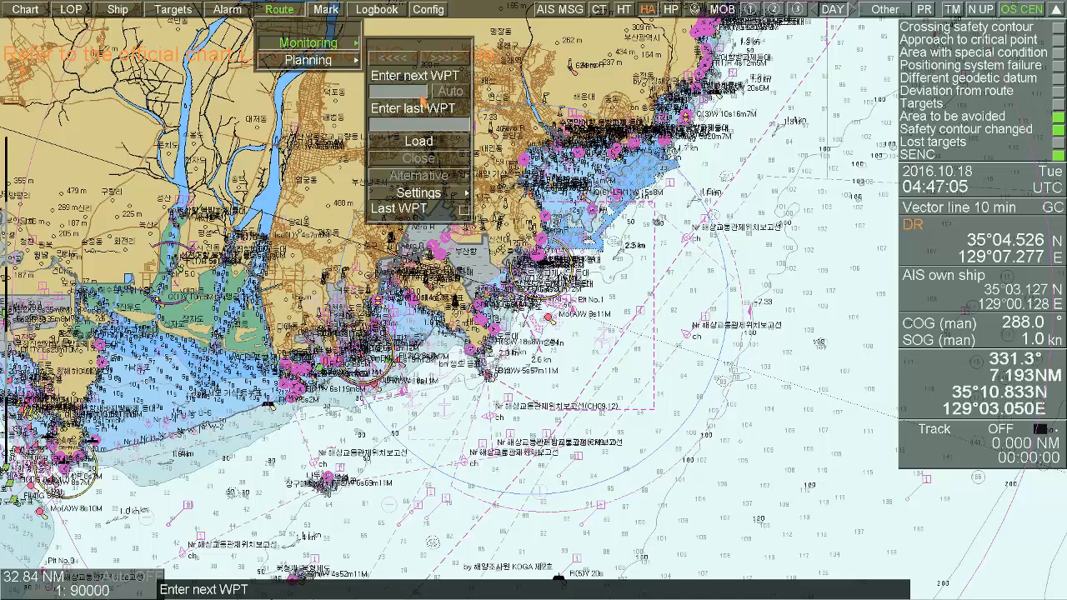
left_click(419, 141)
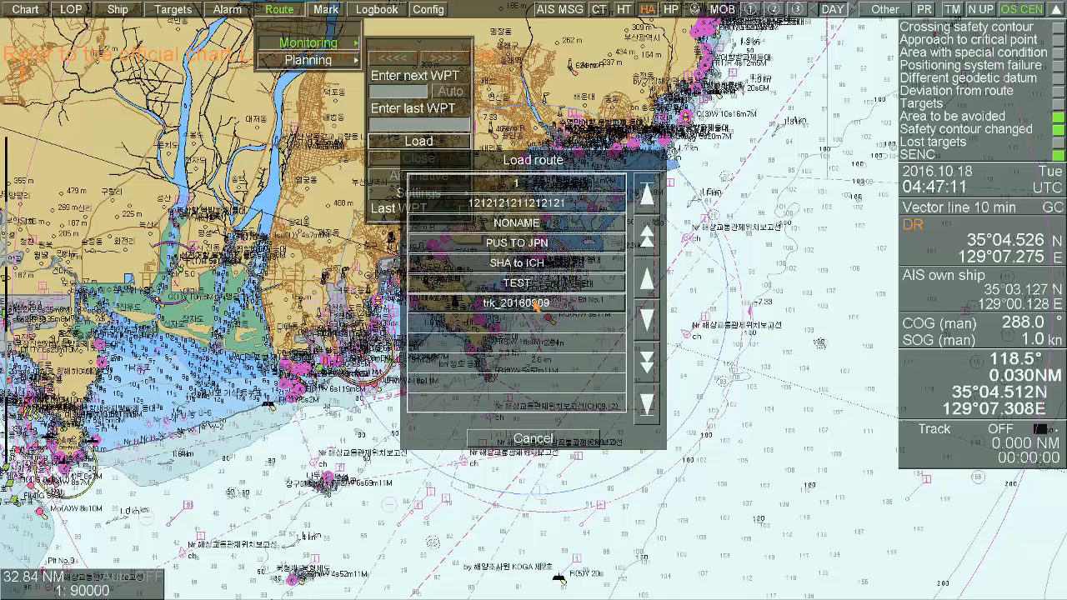
left_click(525, 282)
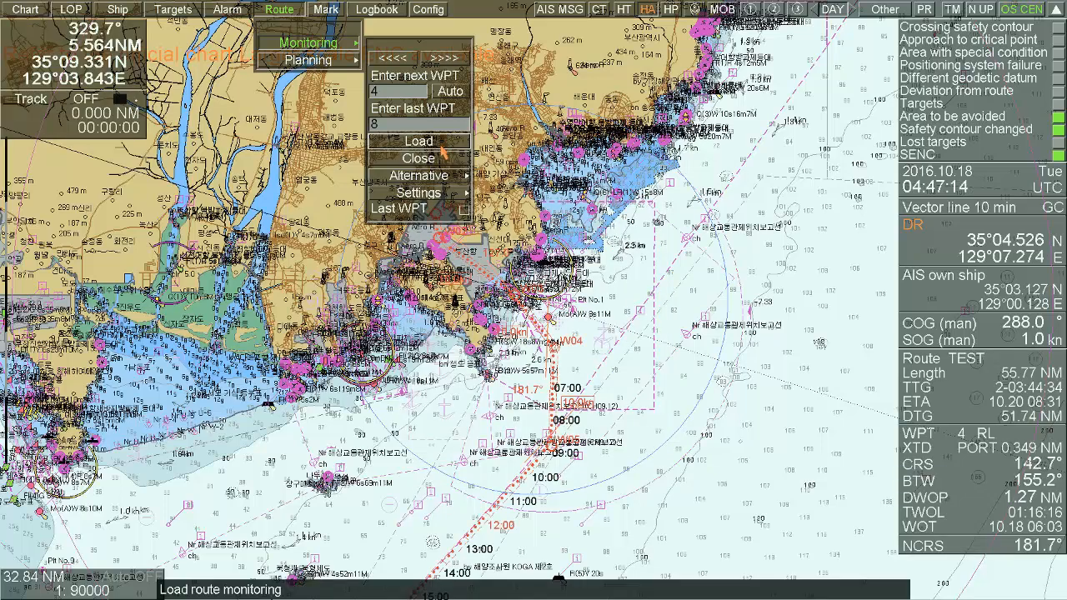
View the alternative-route options and display settings for monitoring, and turn on the last waypoint information.
left_click(449, 176)
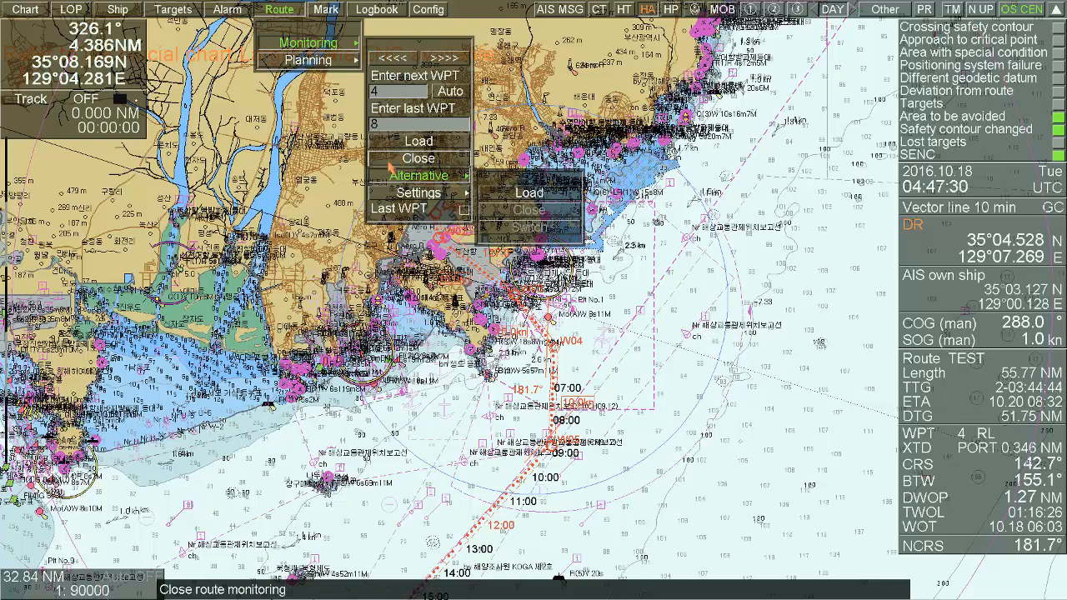
left_click(419, 192)
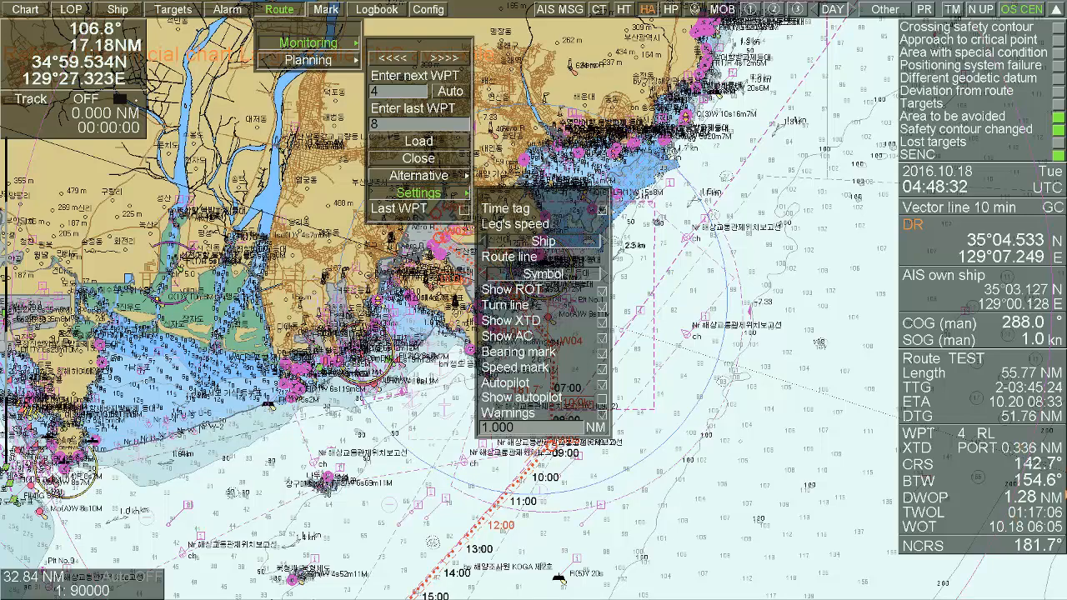
left_click(465, 211)
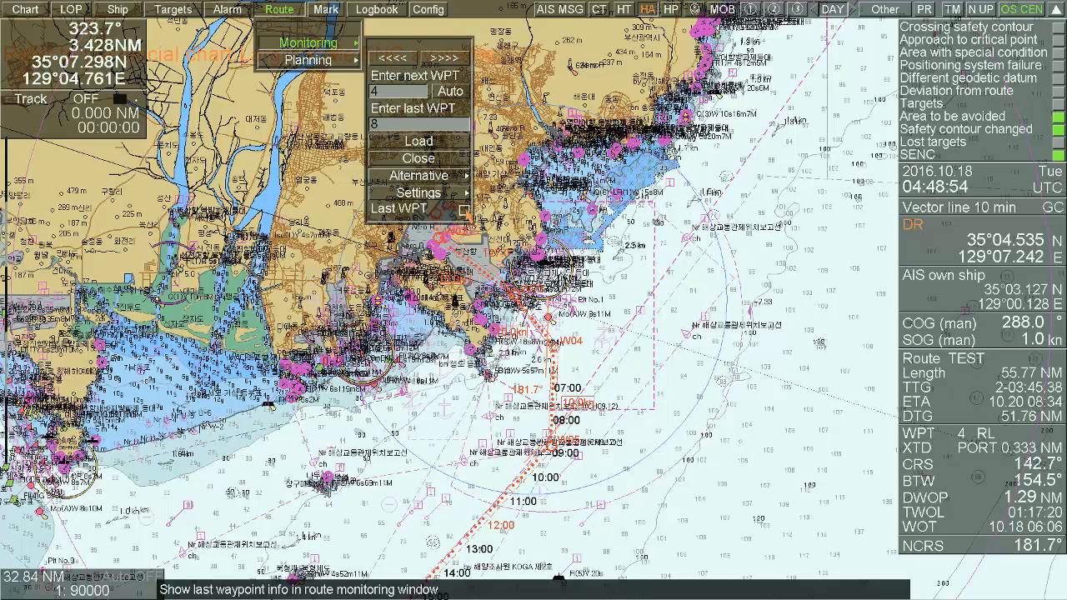
left_click(464, 211)
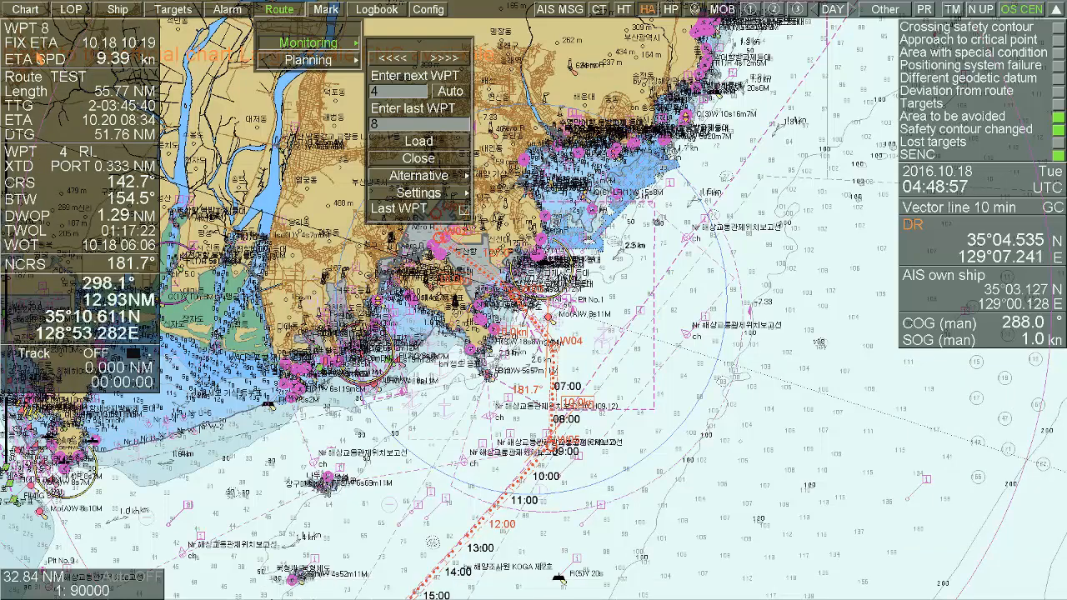
left_click(25, 10)
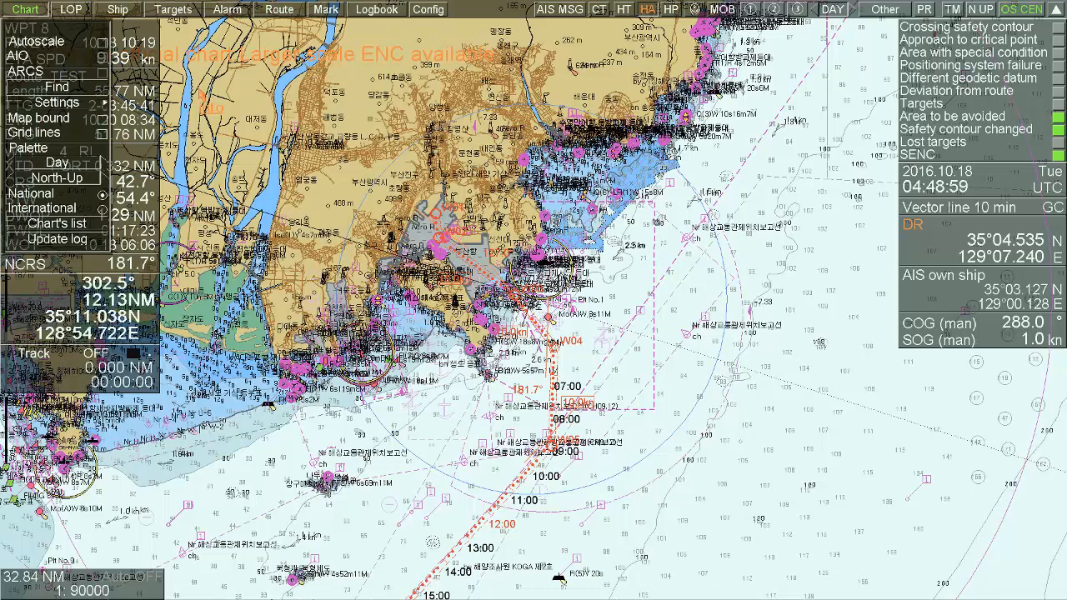
left_click(25, 10)
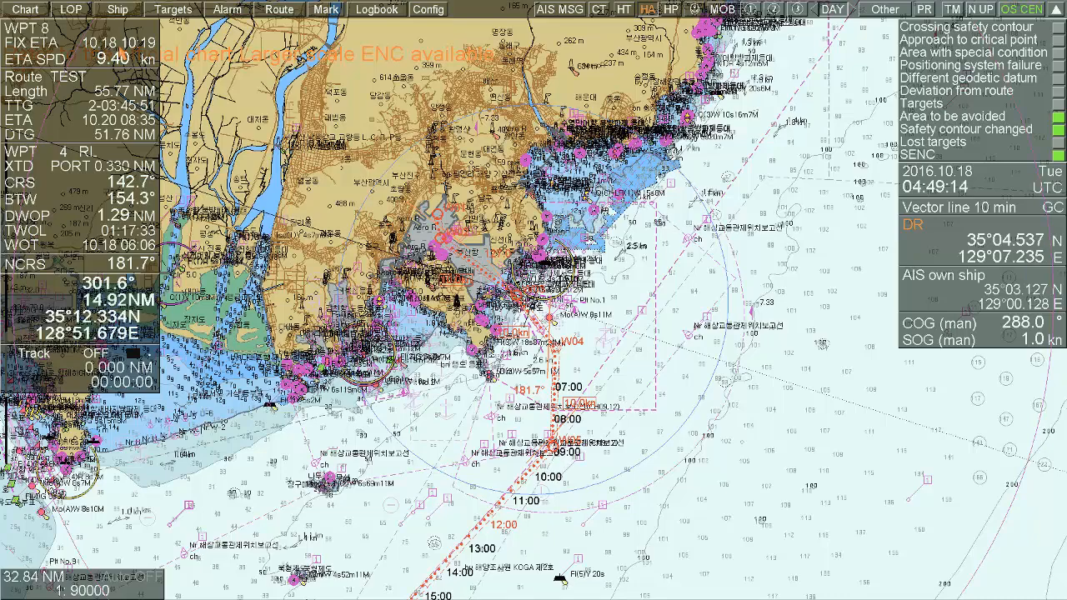
Set the speed for calculating the ETA of the monitored route TEST to 15 knots.
left_click(127, 51)
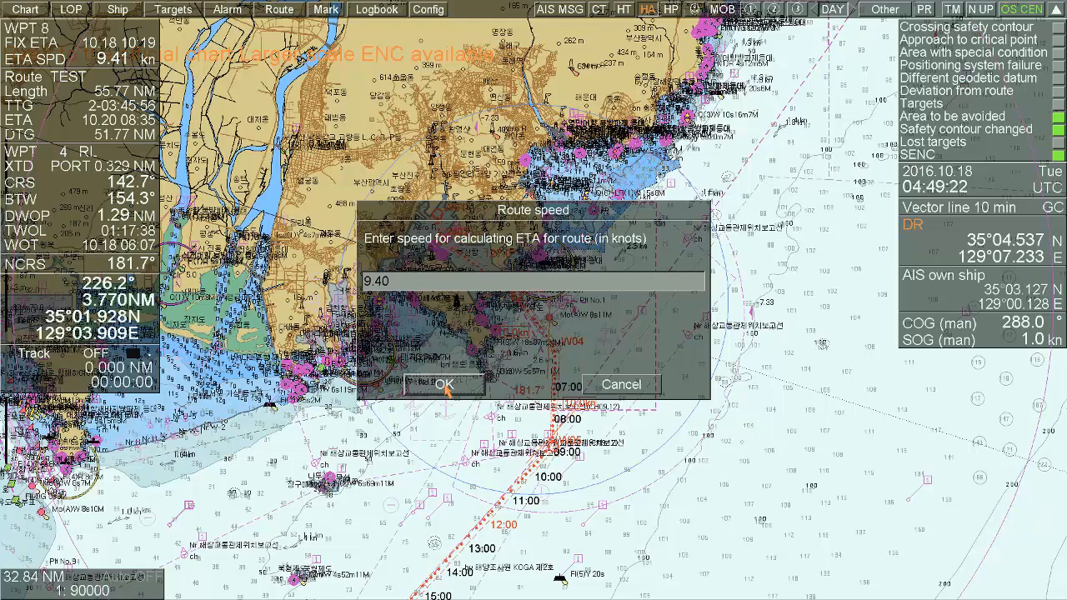
left_click(402, 287)
type("15")
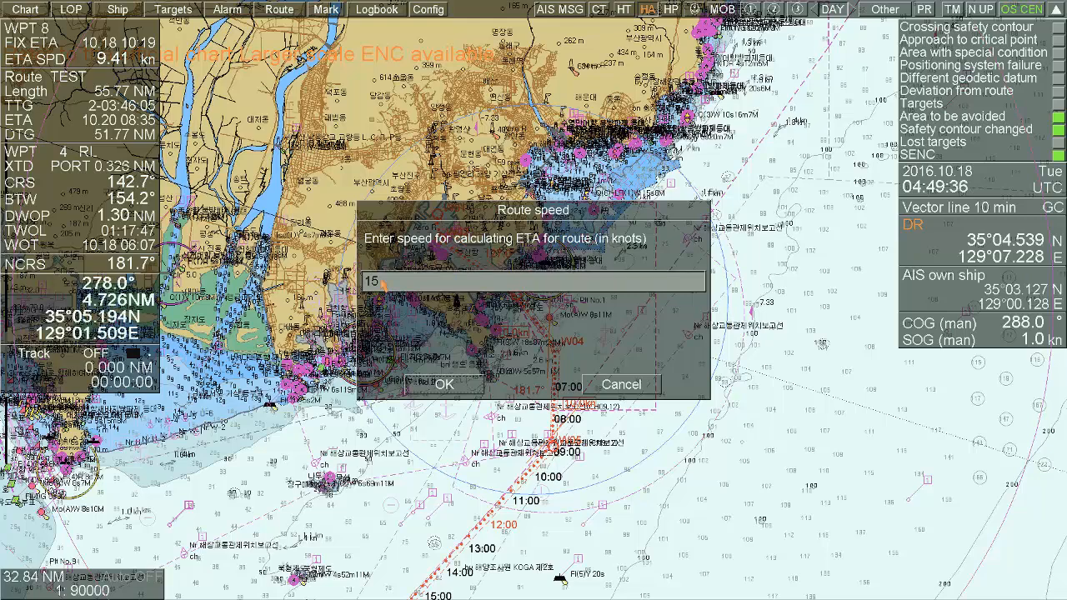
left_click(444, 384)
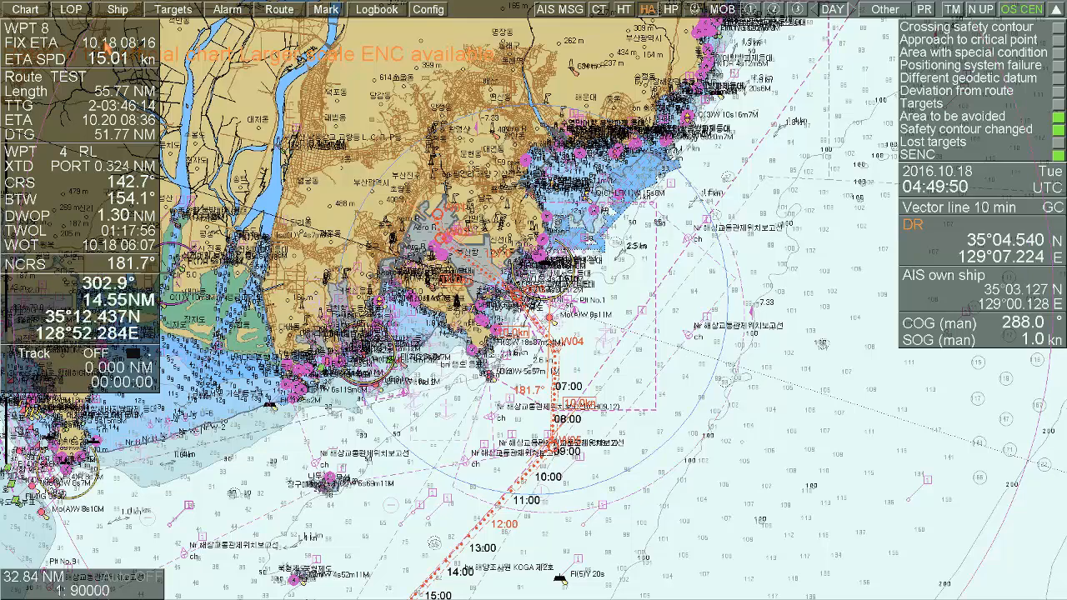
Set the day of the fixed ETA at waypoint 8 to 17, keeping the month and time.
left_click(106, 46)
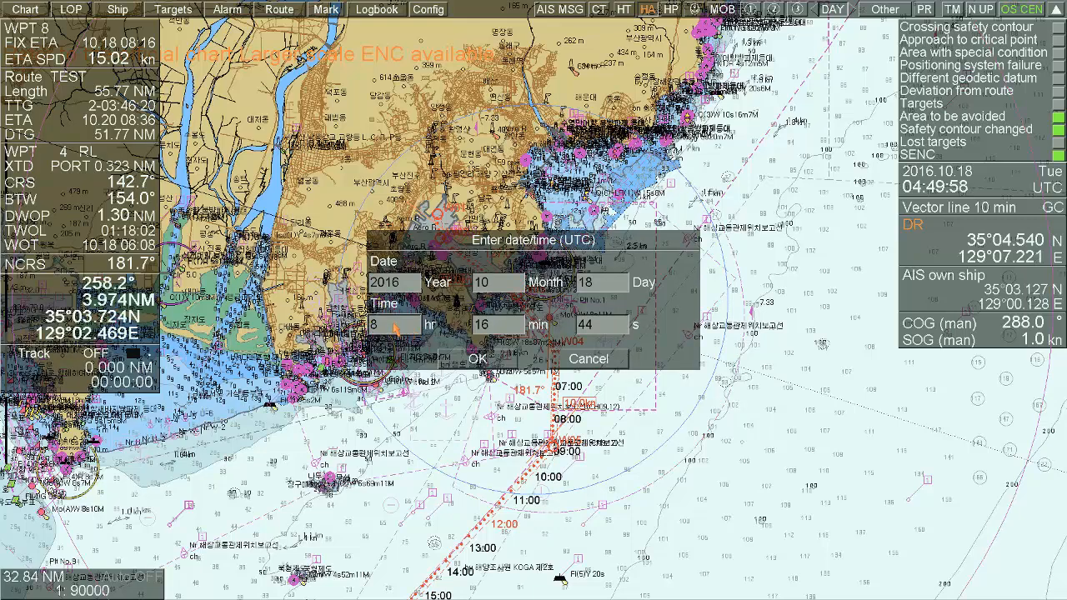
left_click(600, 285)
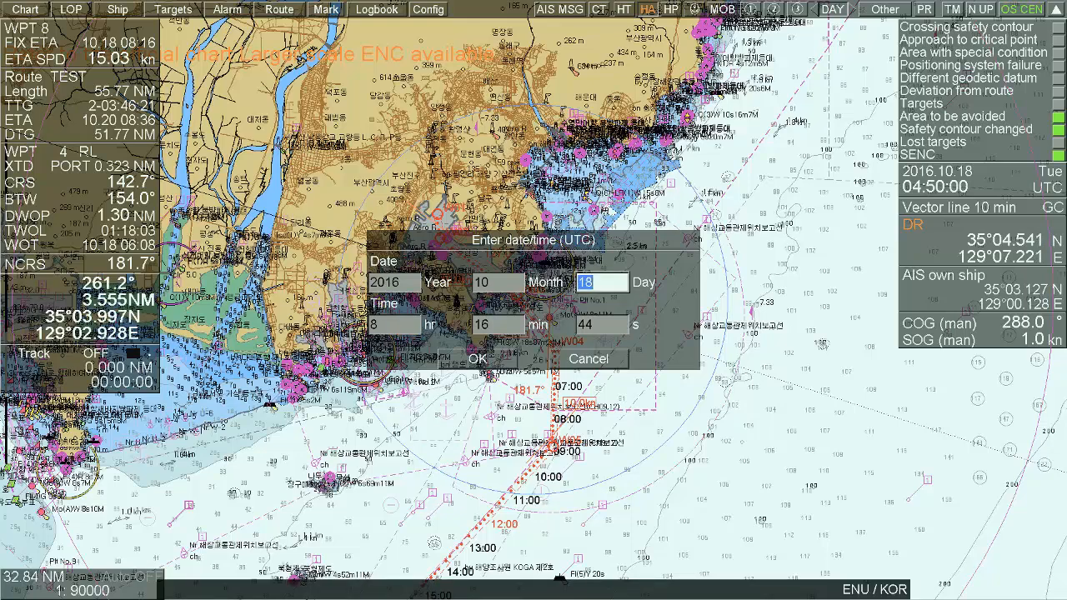
type("17")
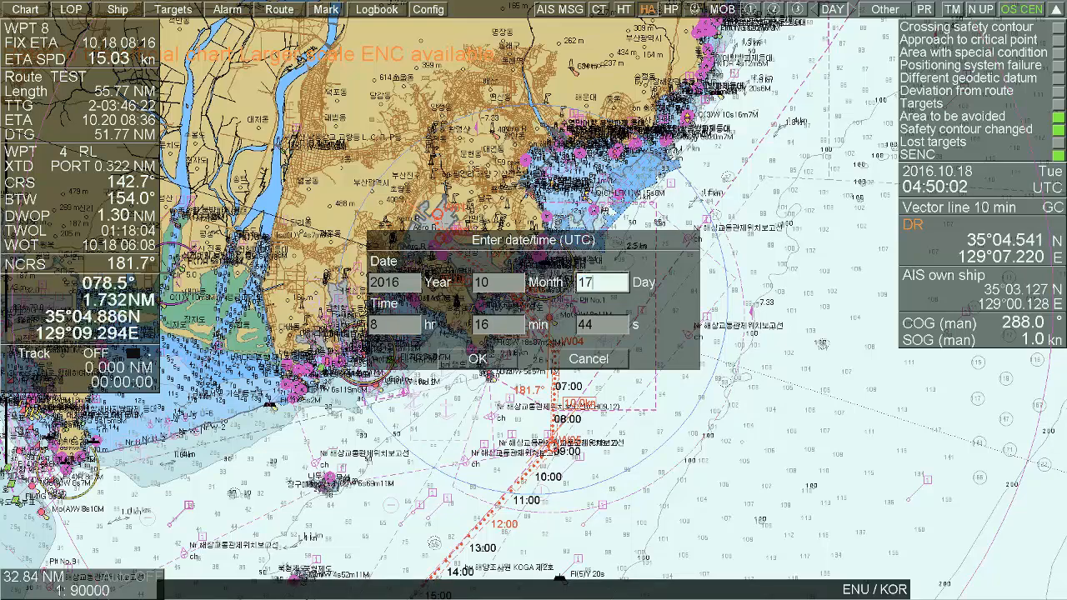
key("Return")
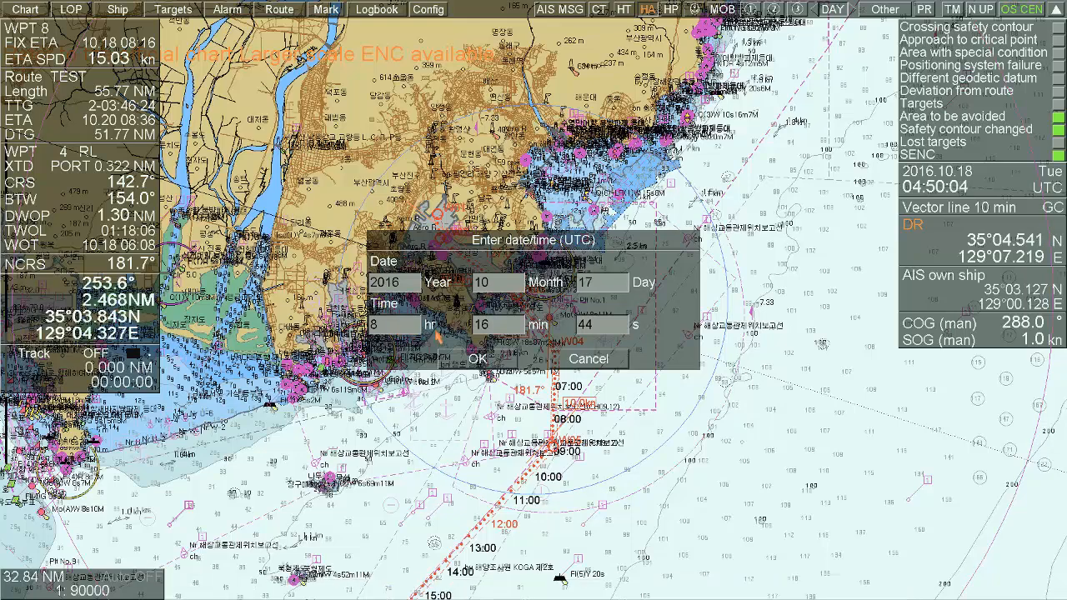
left_click(480, 360)
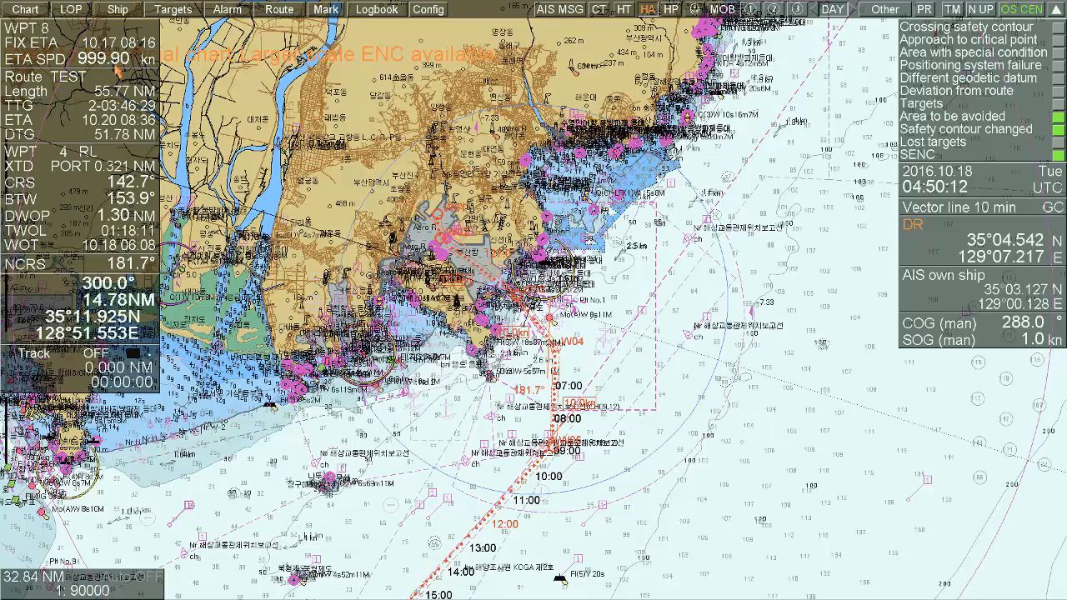
Set the day of the fixed ETA at waypoint 8 back to 18.
left_click(122, 48)
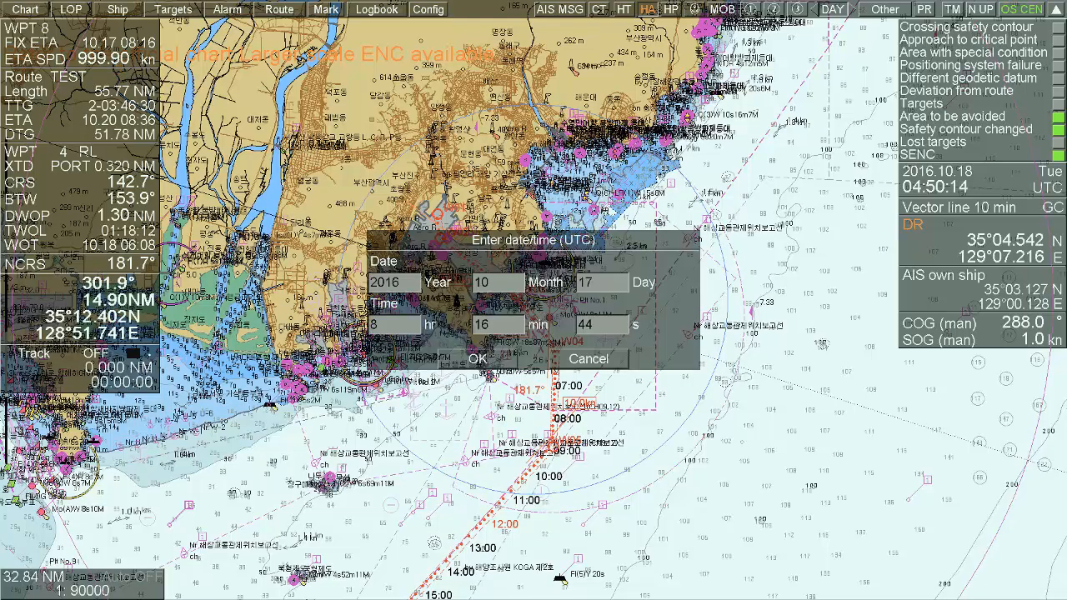
left_click(600, 282)
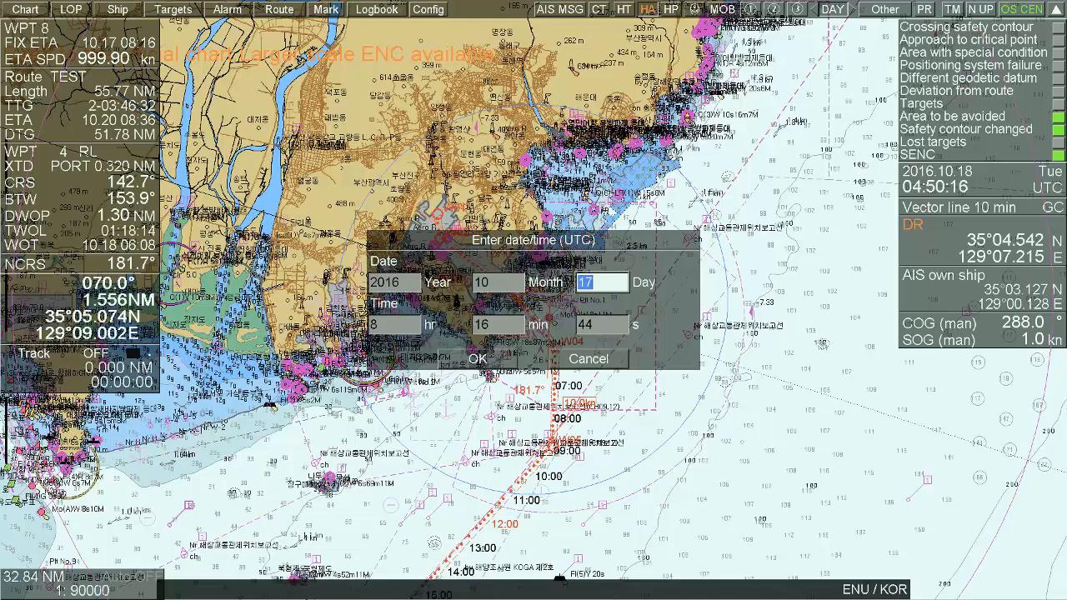
type("18")
left_click(392, 324)
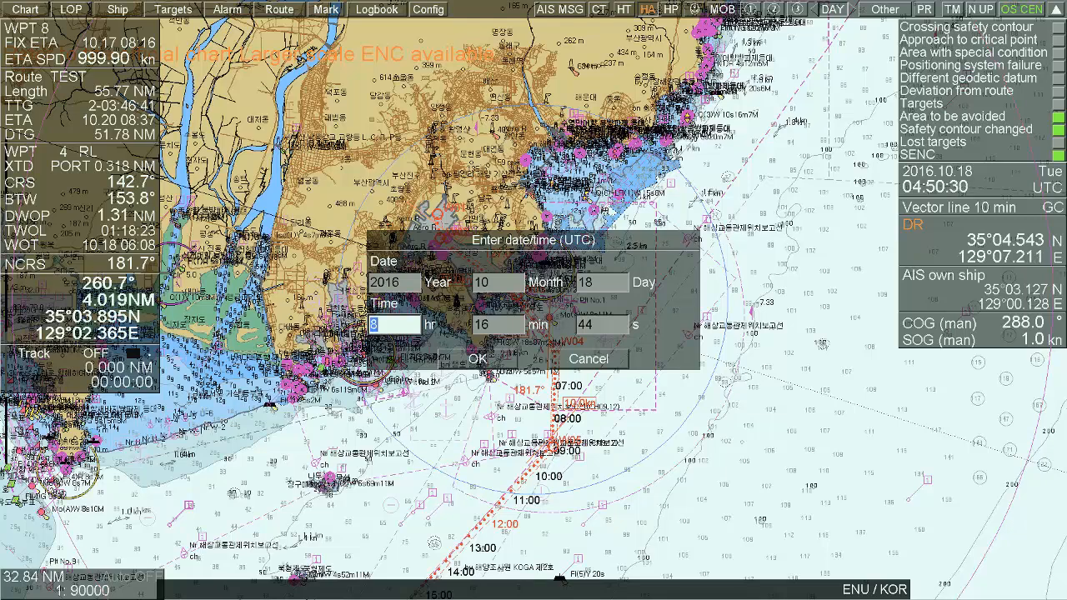
left_click(478, 358)
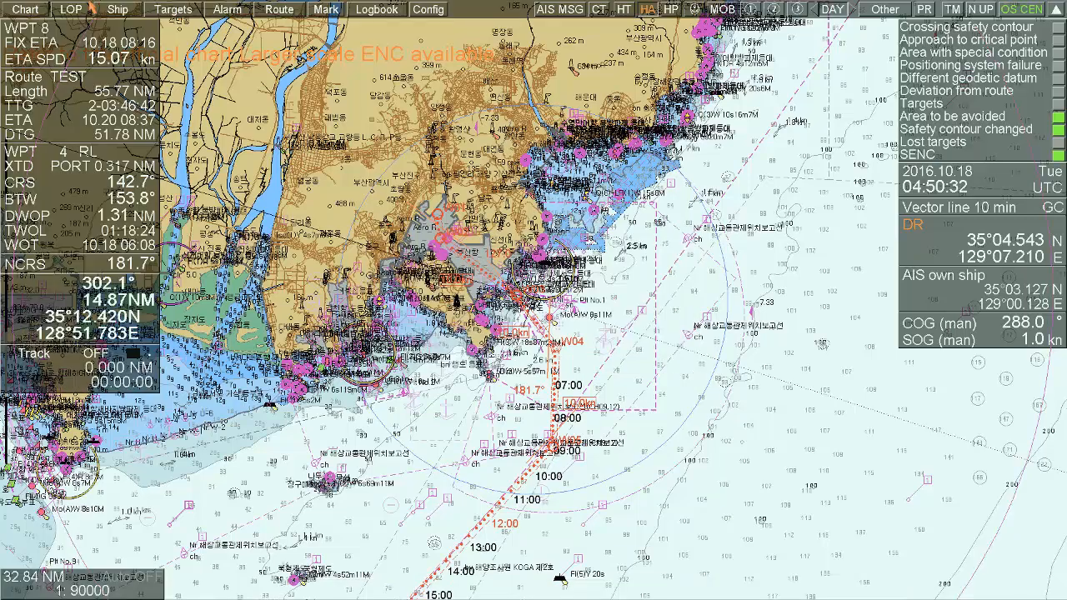
Set the route speed used for the ETA calculation to 17 knots.
left_click(111, 57)
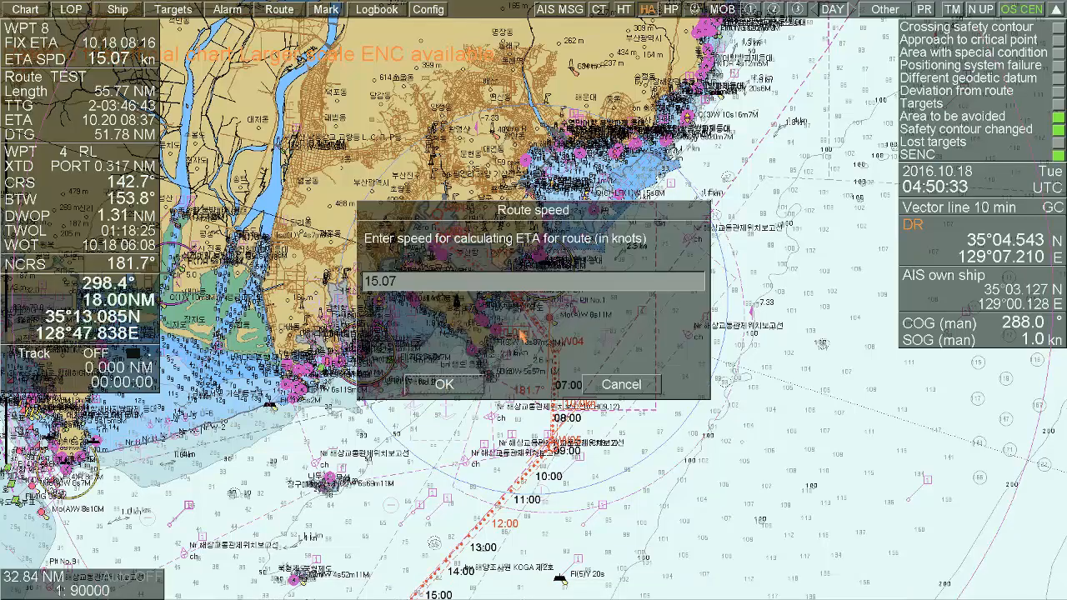
left_click(454, 282)
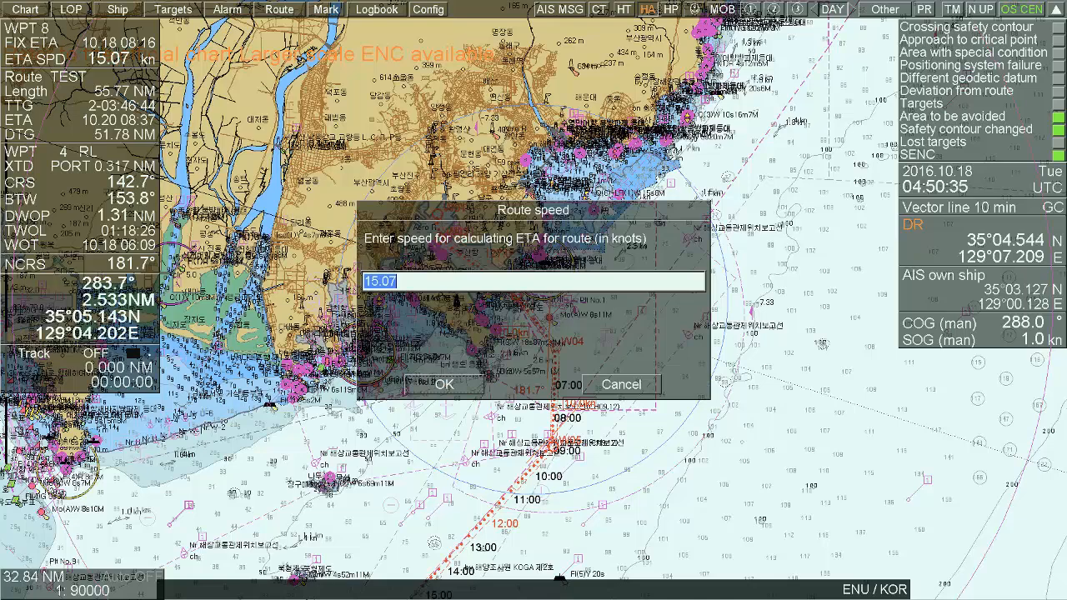
type("17")
key("Return")
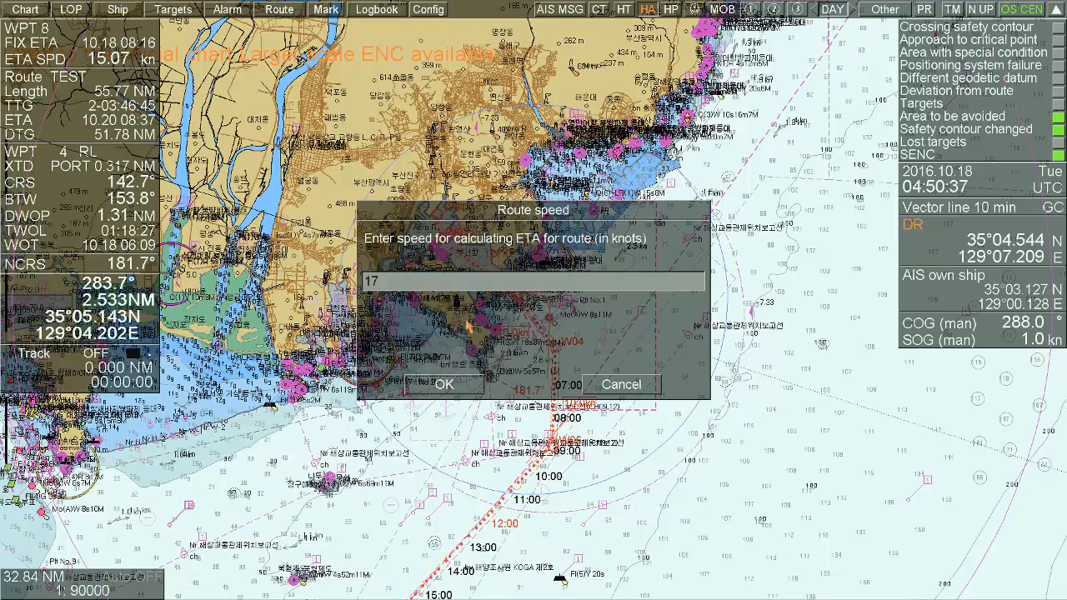
left_click(445, 384)
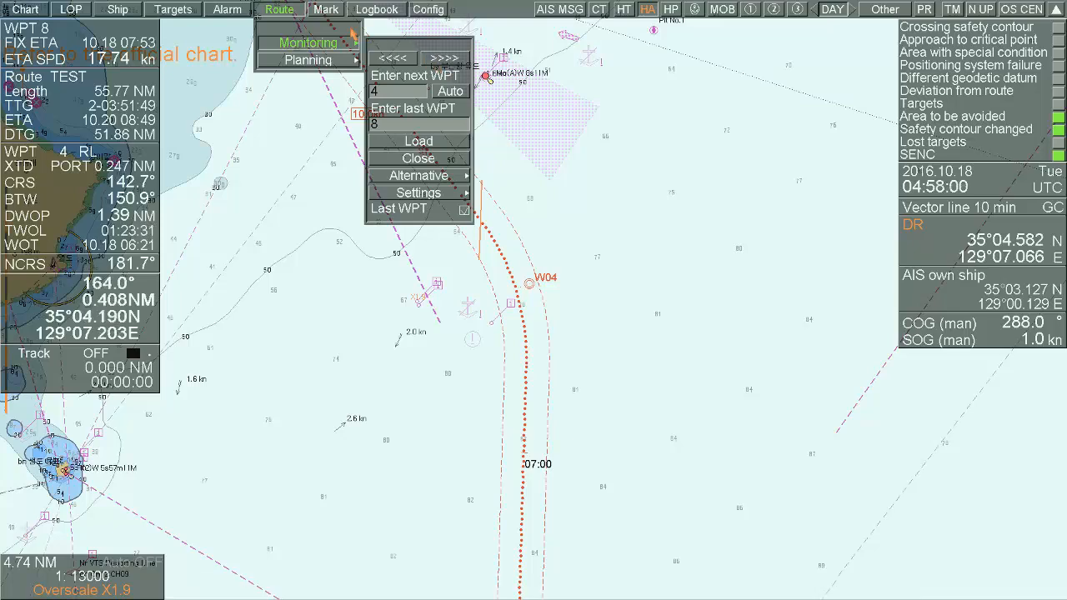
In route monitoring, switch the next waypoint forward to 5 and back to 4, repeating the change once.
left_click(296, 15)
left_click(309, 42)
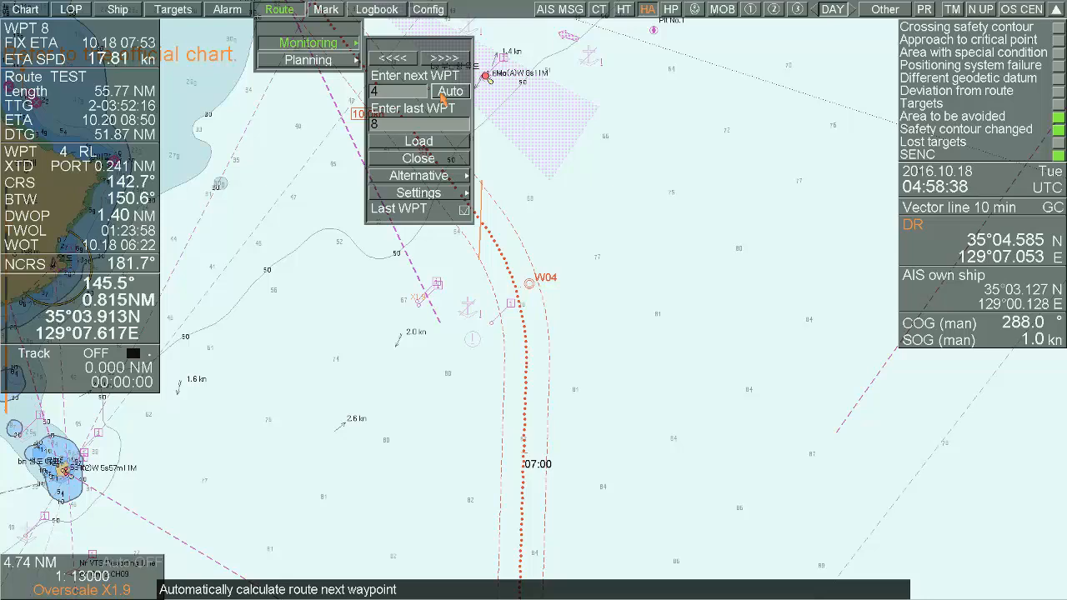
left_click(444, 59)
left_click(406, 60)
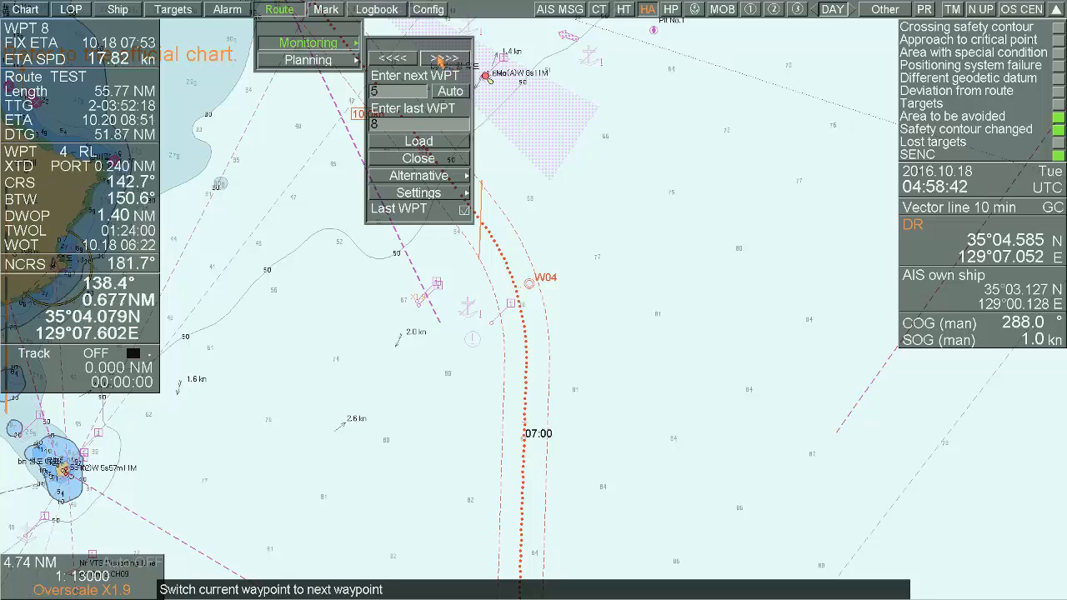
left_click(444, 59)
left_click(395, 59)
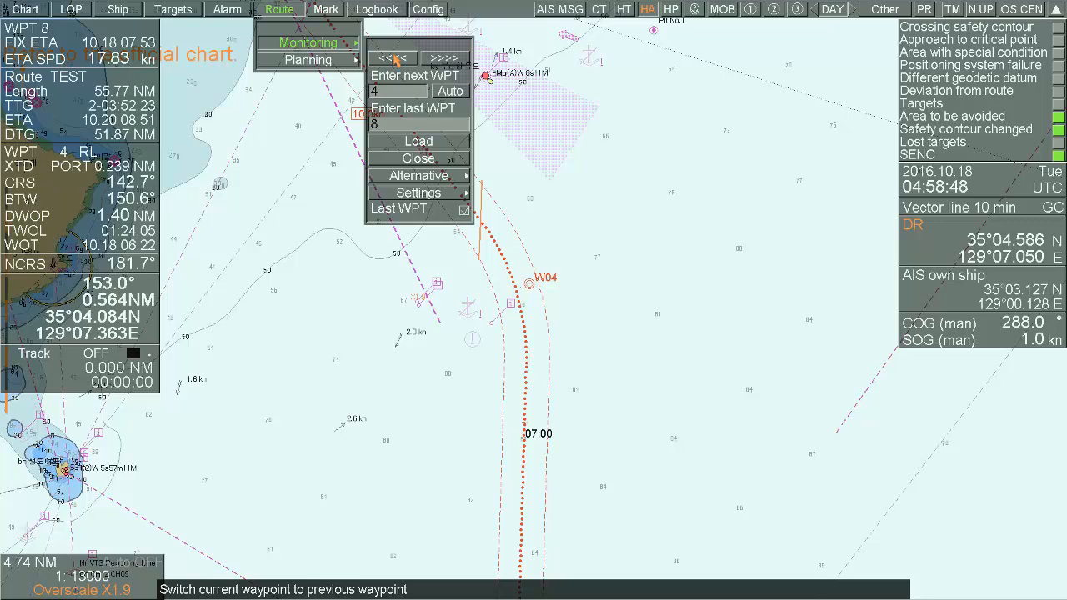
Open the next waypoint and last waypoint numbers of the monitored route for editing.
left_click(392, 91)
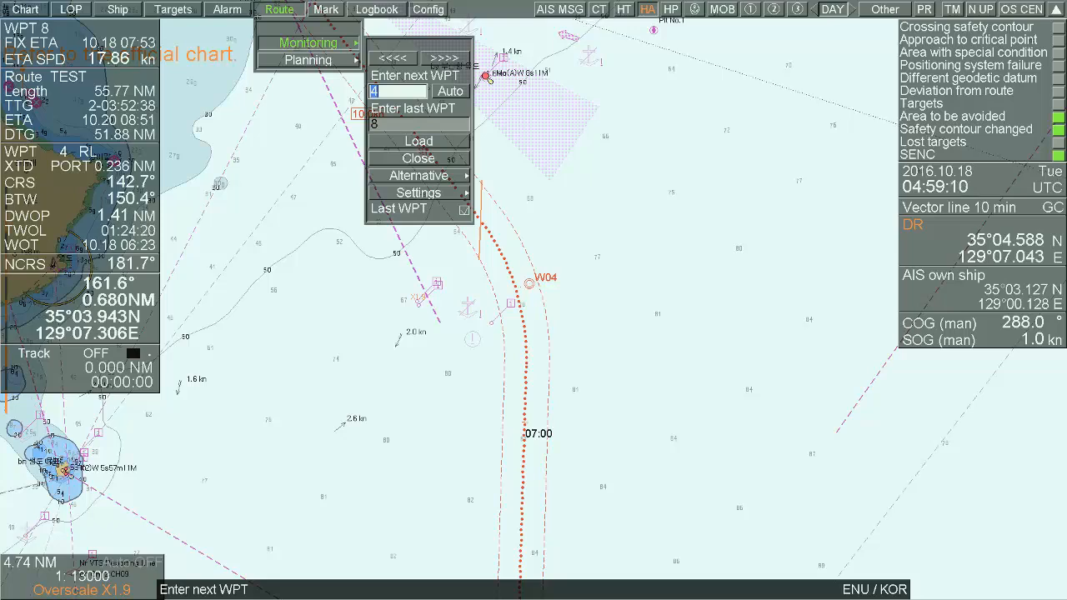
left_click(397, 127)
left_click(397, 128)
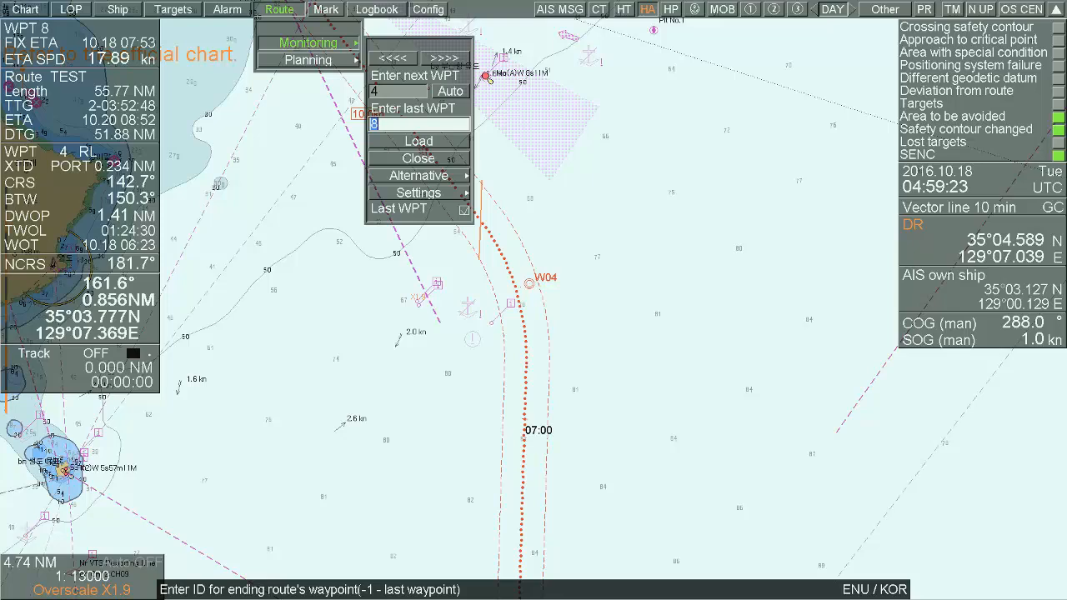
left_click(392, 126)
Toggle the last waypoint information in the monitoring window off and on several times, leaving it turned on.
left_click(464, 210)
left_click(465, 210)
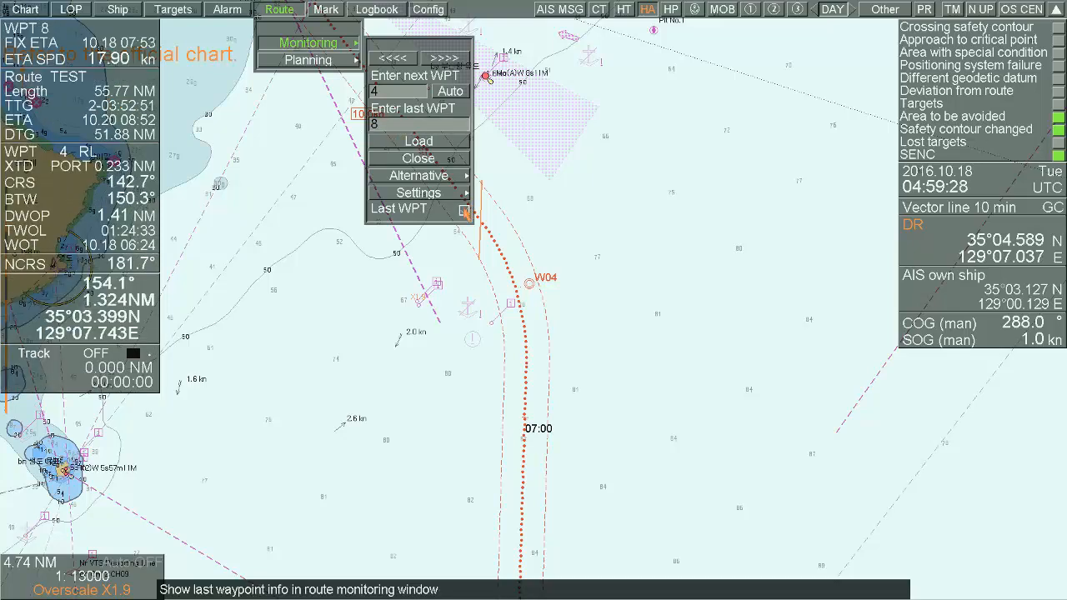
left_click(465, 210)
left_click(465, 211)
left_click(465, 210)
left_click(465, 210)
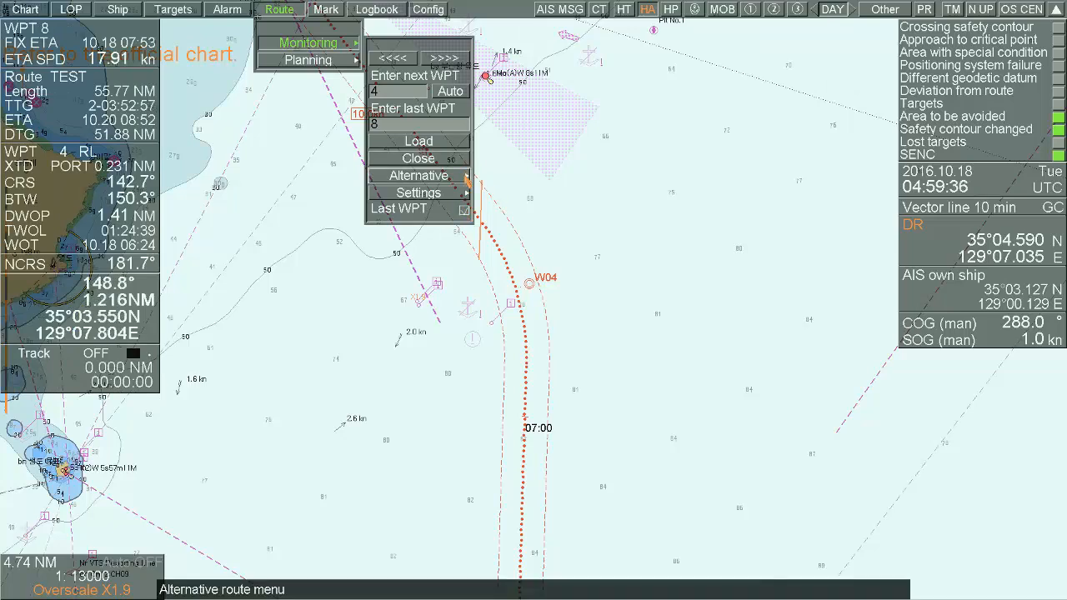
View the alternative-route options and turn off the one-hour time tags in the route monitoring settings.
left_click(467, 176)
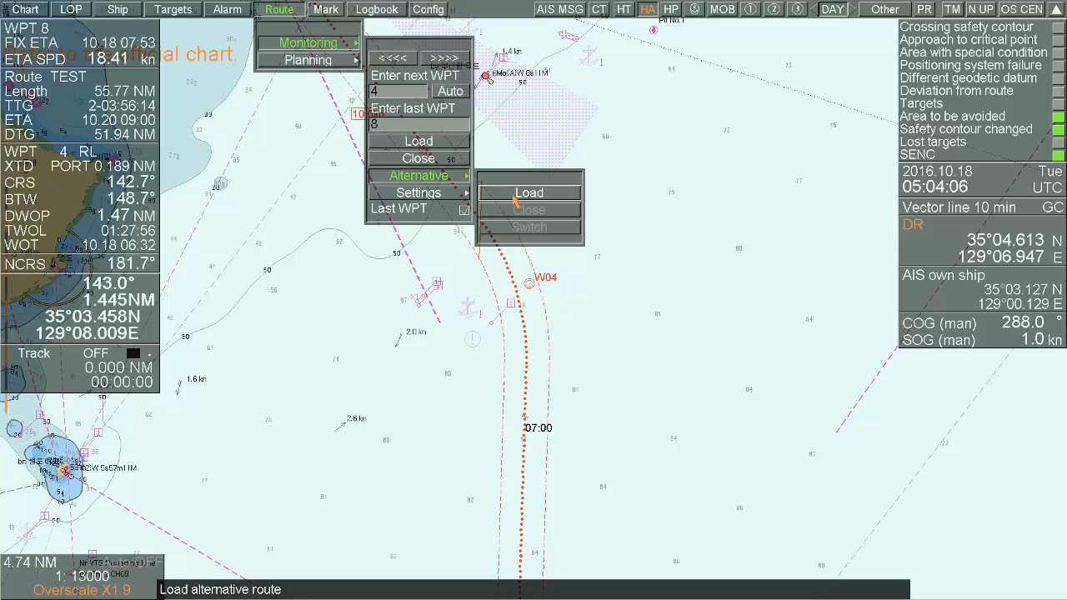
left_click(446, 198)
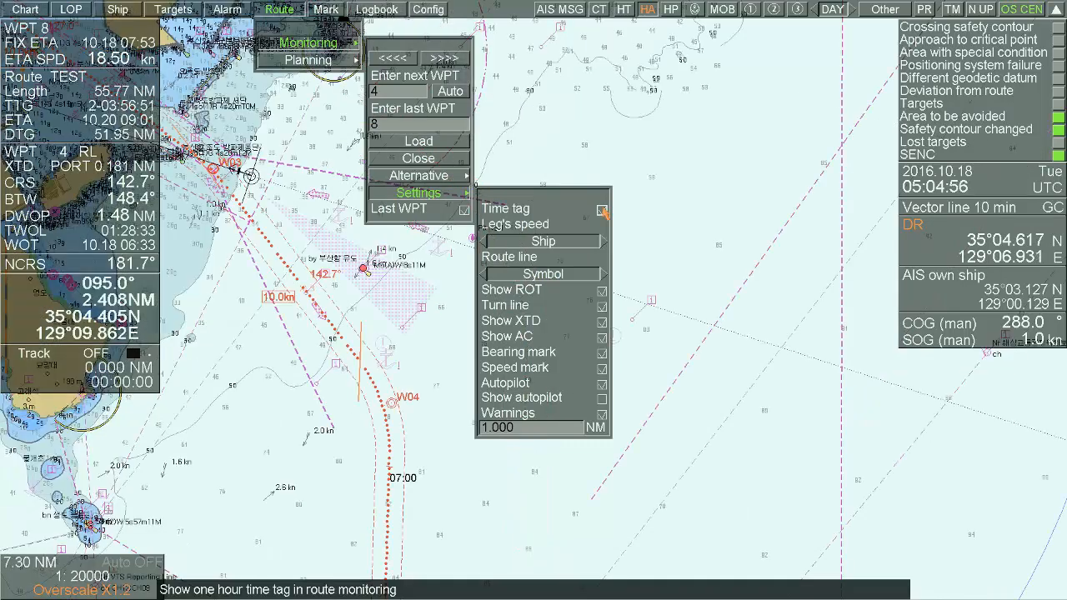
left_click(602, 210)
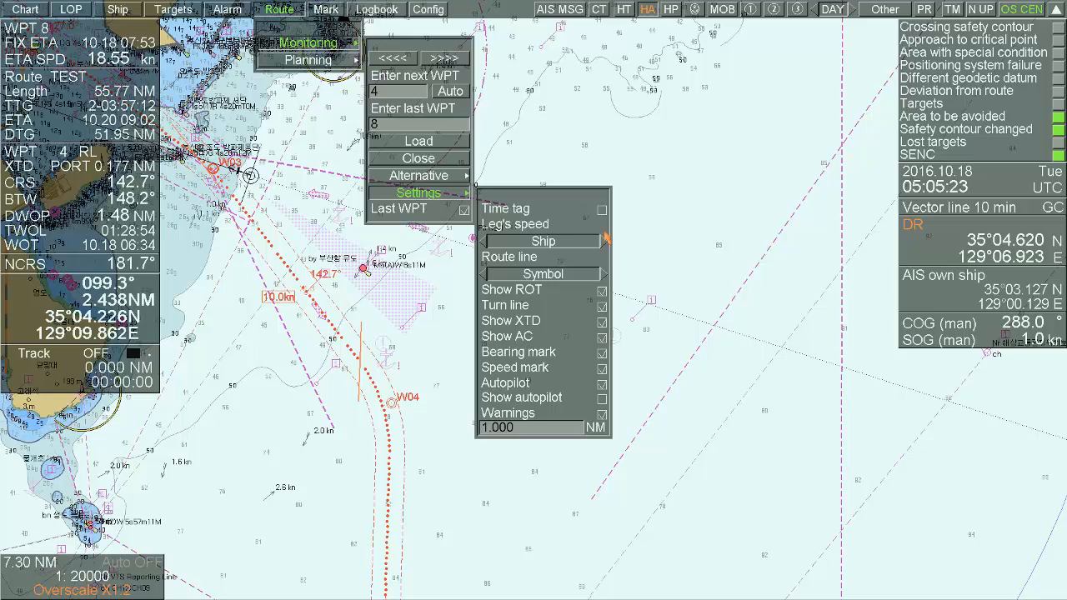
Switch the leg's speed source between Route and Ship, ending on Ship, and change the route line to Simple and back to Symbol.
left_click(604, 241)
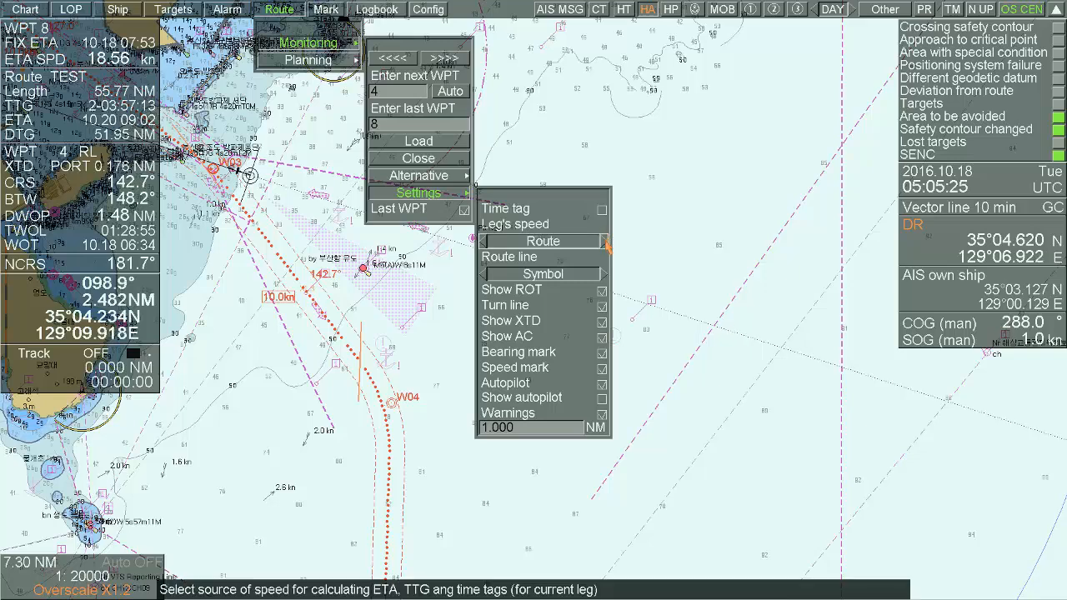
left_click(605, 241)
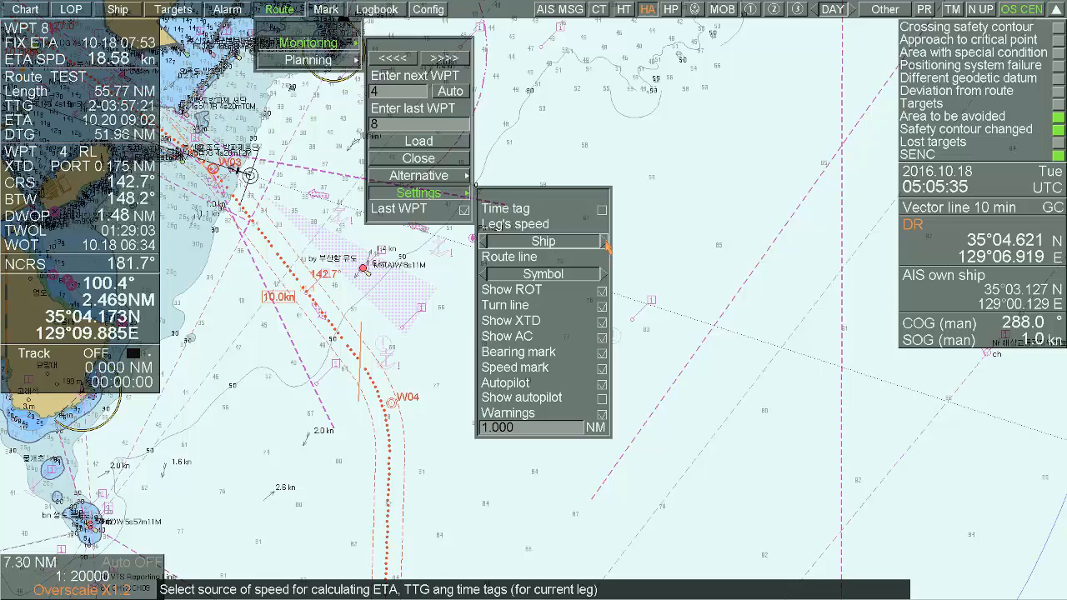
left_click(605, 241)
left_click(605, 241)
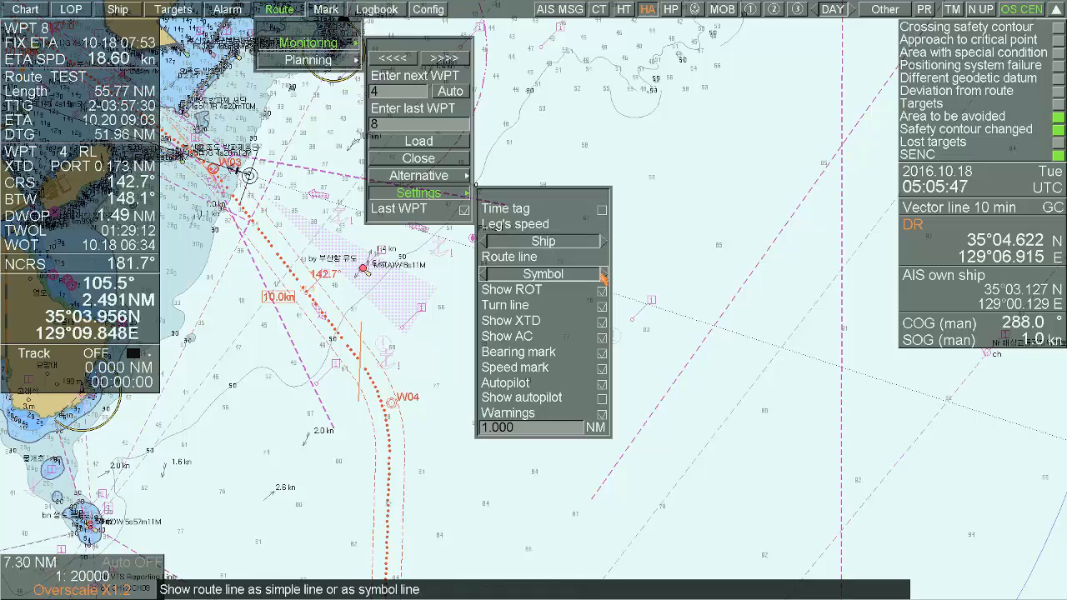
left_click(605, 276)
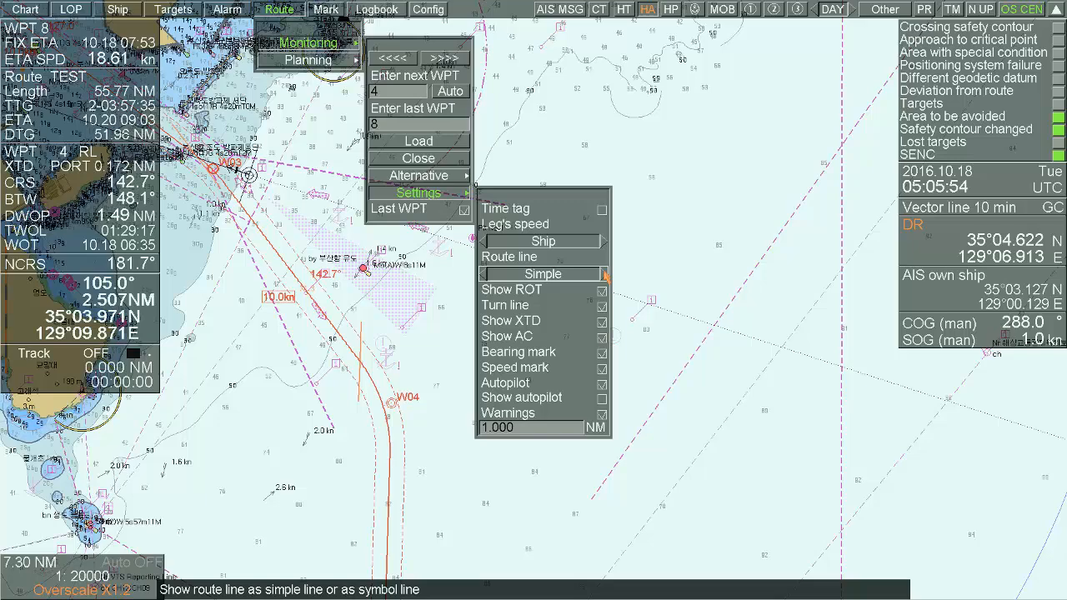
left_click(605, 275)
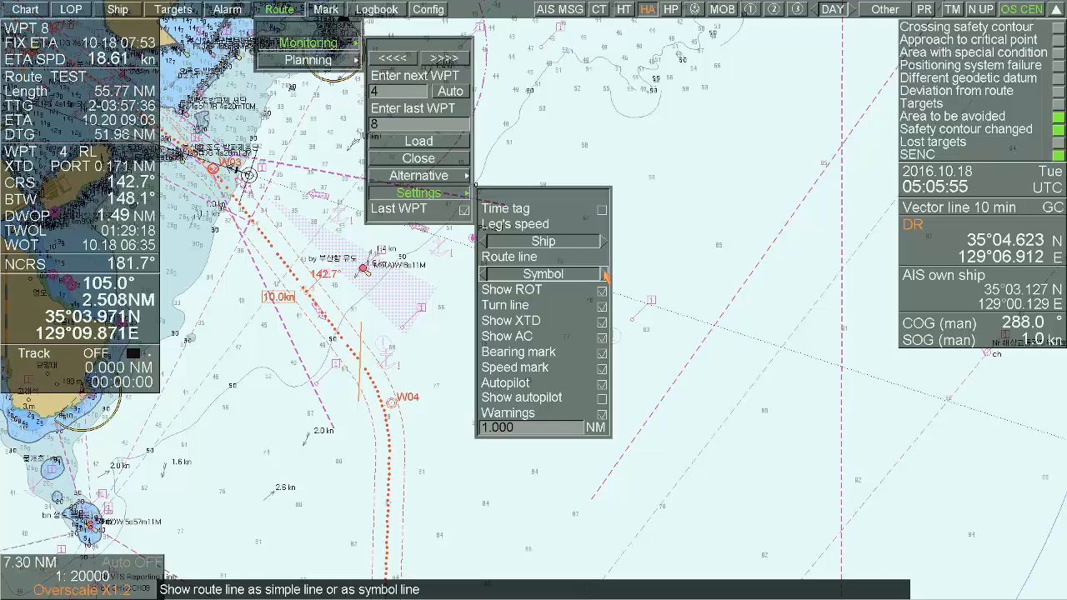